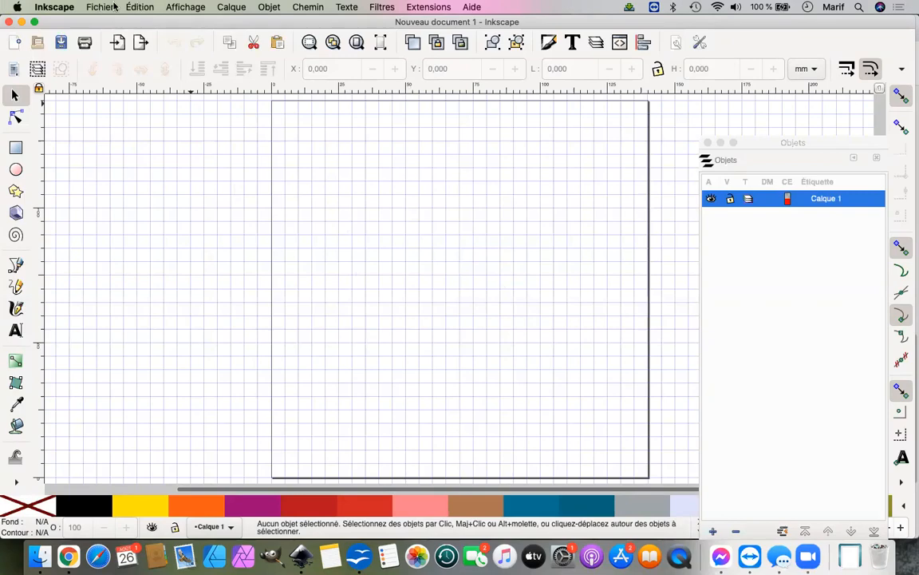
# Import drapeau.jpeg as a linked image, with the resolution taken from the file and the default rendering mode
pyautogui.click(97, 7)
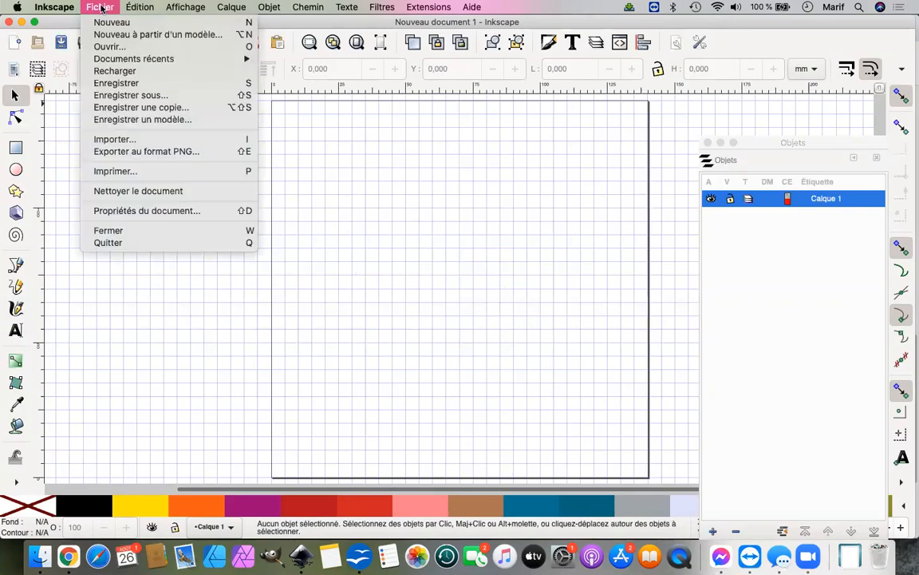
pyautogui.click(117, 140)
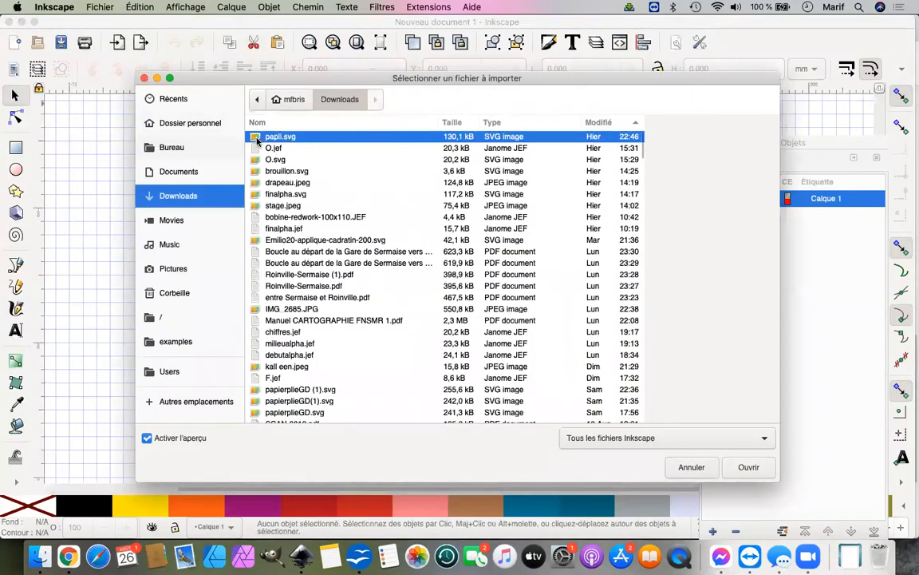
pyautogui.click(281, 183)
pyautogui.click(749, 467)
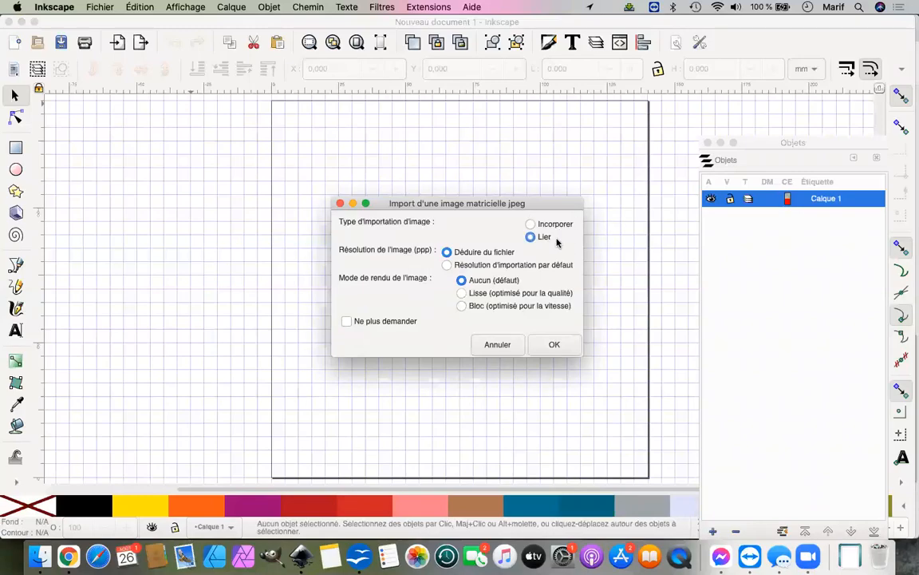
pyautogui.click(560, 348)
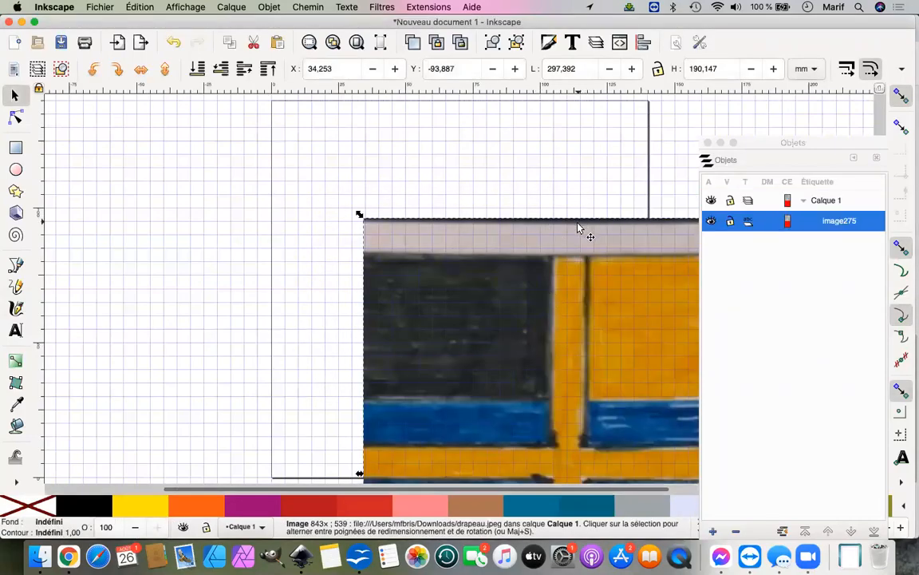
# Scale the flag image down to 135 mm wide and place it inside the page at about X 5 mm, Y 34 mm
pyautogui.moveTo(578, 227); pyautogui.dragTo(188, 94)
pyautogui.click(185, 6)
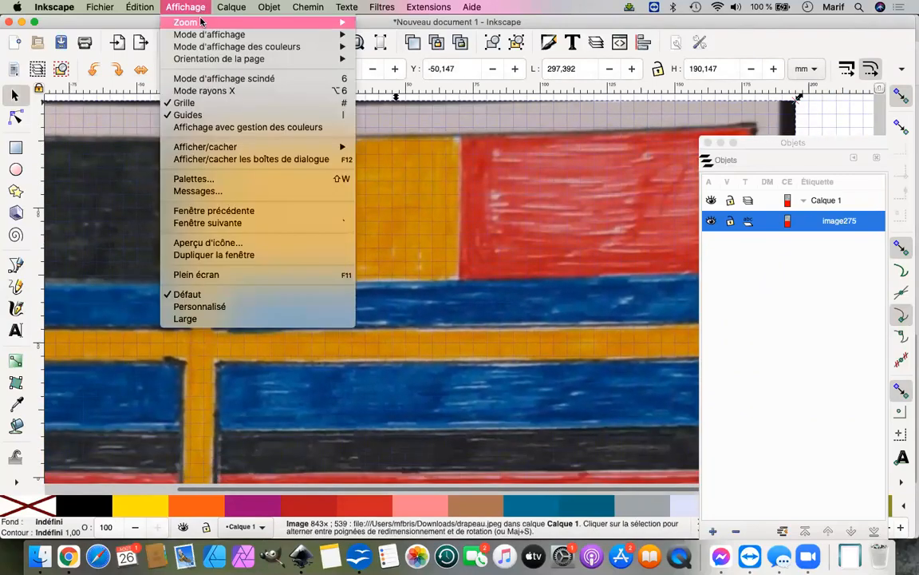
pyautogui.moveTo(201, 21)
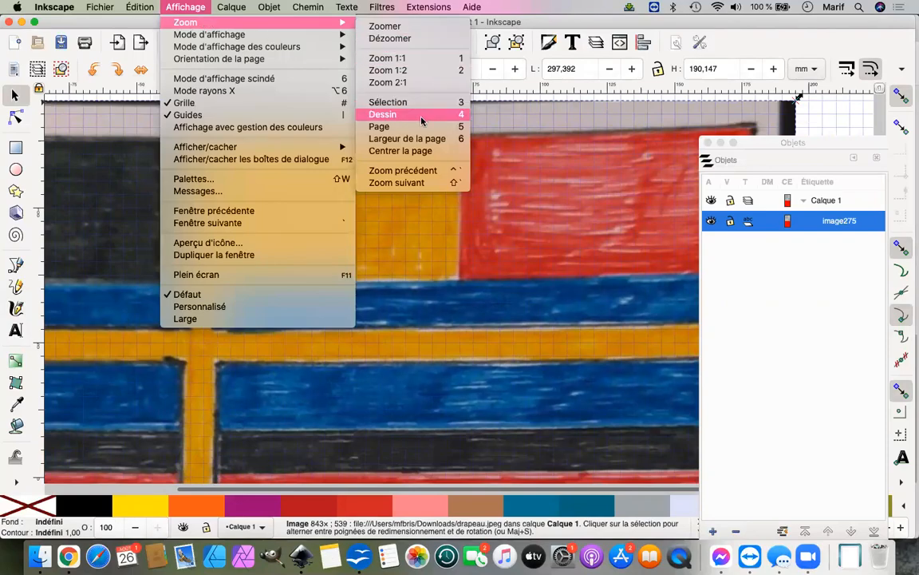
pyautogui.click(382, 114)
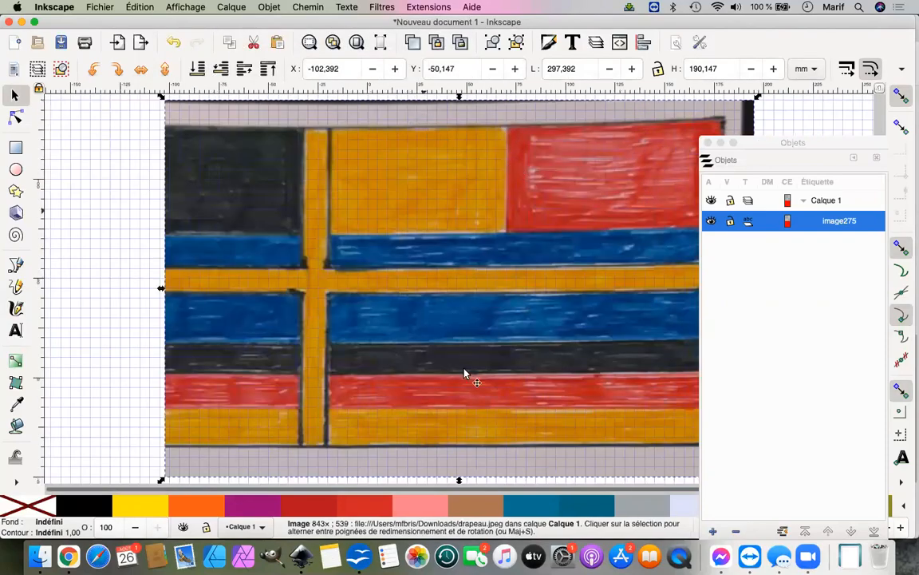
pyautogui.moveTo(809, 144)
pyautogui.mouseDown()
pyautogui.moveTo(843, 128)
pyautogui.moveTo(734, 150)
pyautogui.moveTo(517, 146)
pyautogui.moveTo(530, 157)
pyautogui.moveTo(797, 156)
pyautogui.moveTo(843, 75)
pyautogui.moveTo(844, 90)
pyautogui.mouseUp()
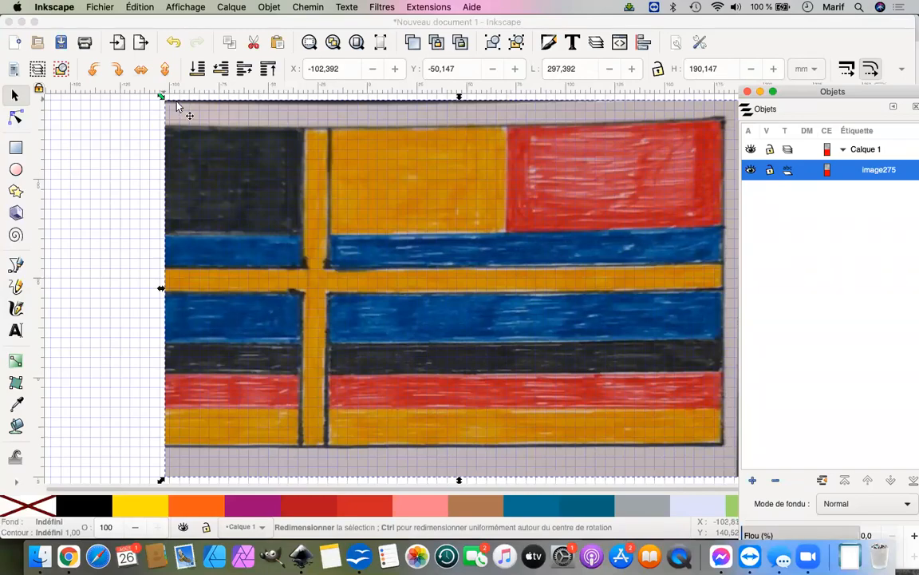
pyautogui.moveTo(162, 97); pyautogui.dragTo(483, 292)
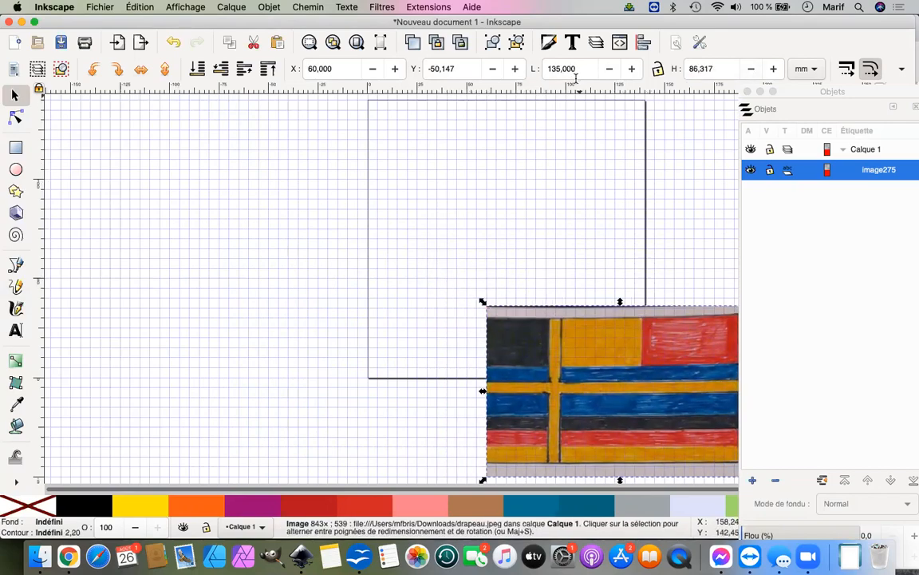
pyautogui.moveTo(630, 363); pyautogui.dragTo(519, 207)
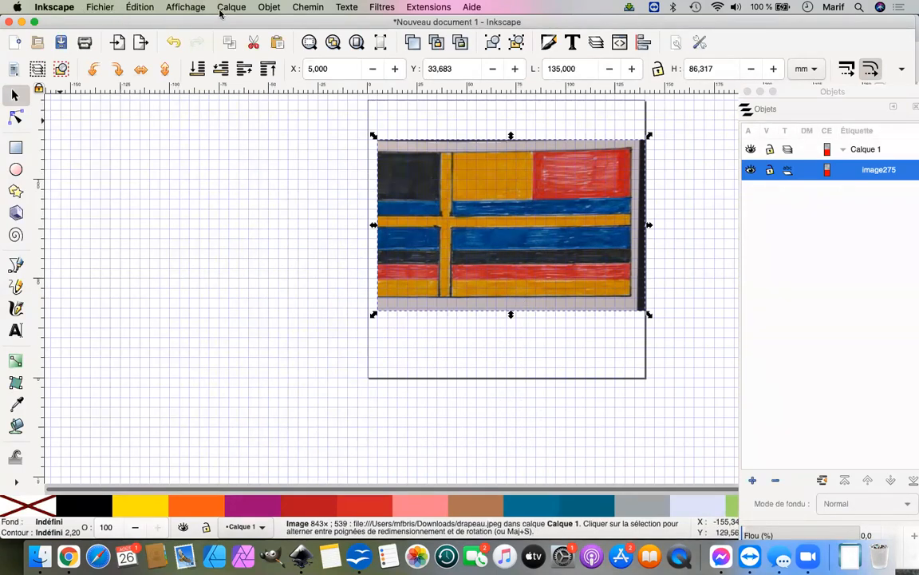
# Hide the grid and place a horizontal guide along the flag's upper edge
pyautogui.click(189, 7)
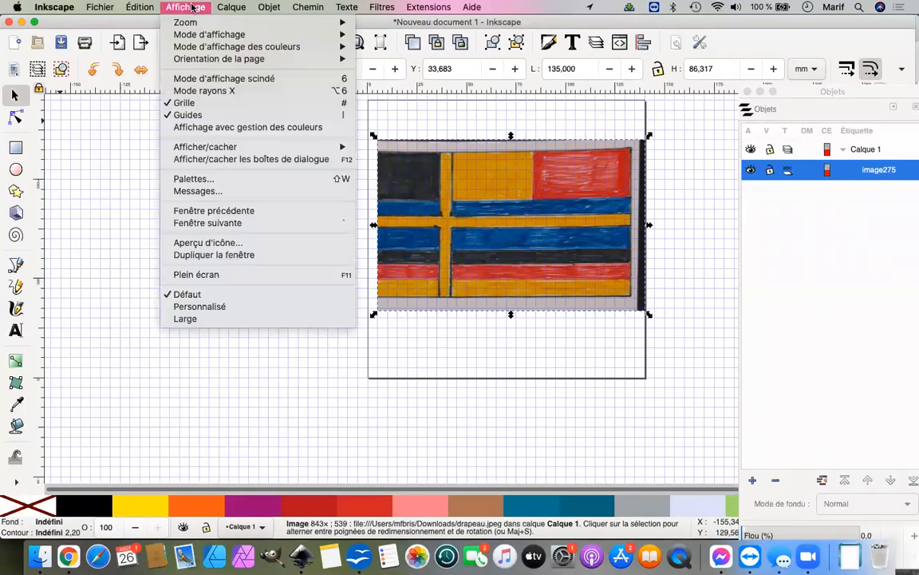
pyautogui.click(185, 105)
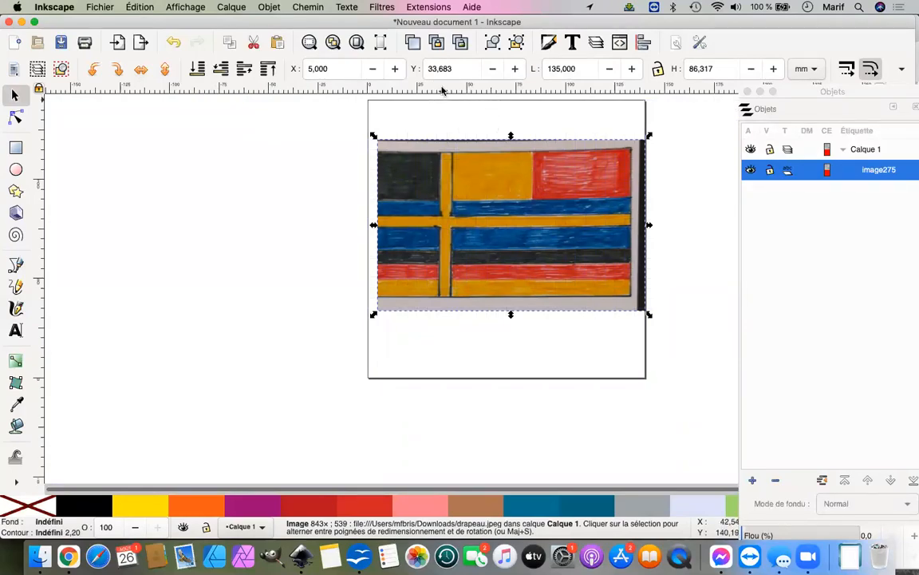
pyautogui.moveTo(443, 91); pyautogui.dragTo(383, 155)
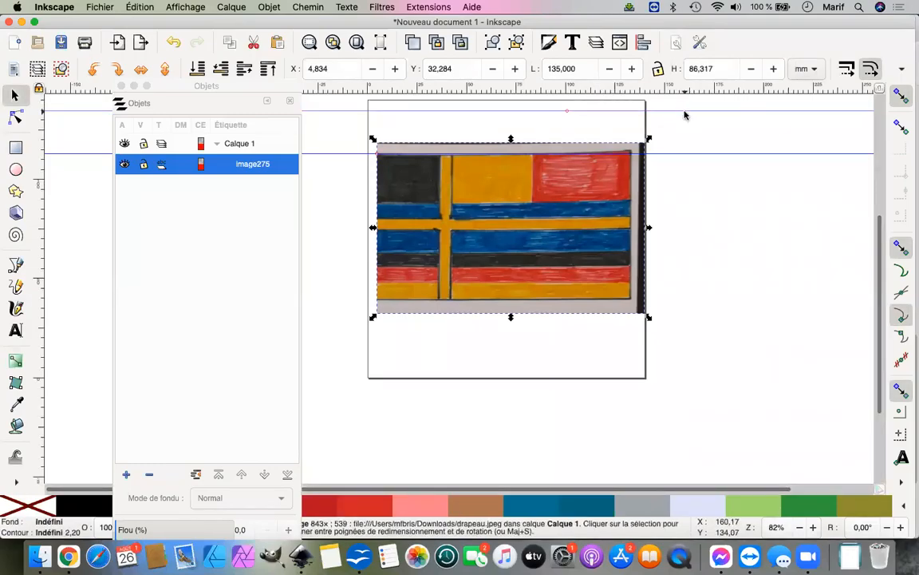
# Place horizontal guides below the top row of blocks, on both edges of the horizontal yellow bar, and below the lower blue band
pyautogui.moveTo(685, 115); pyautogui.dragTo(661, 204)
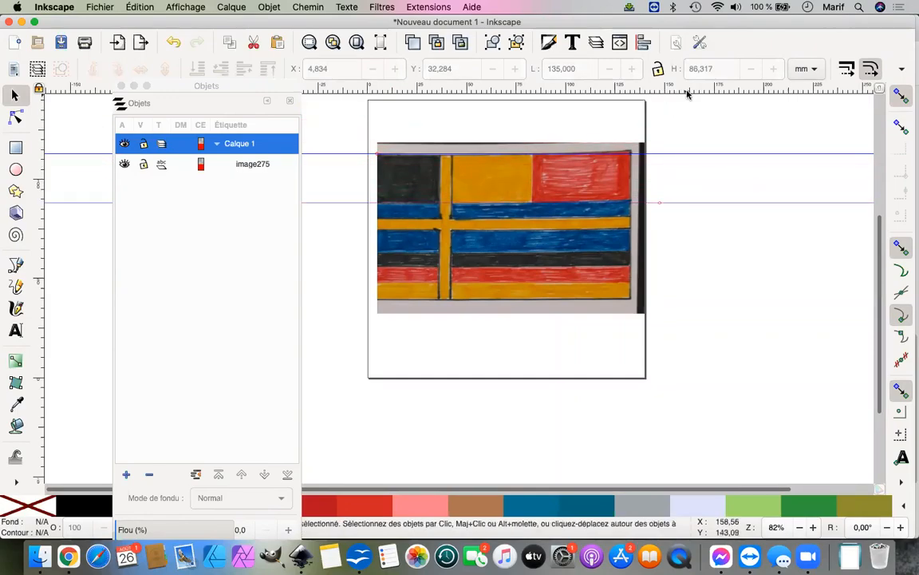
pyautogui.moveTo(680, 88); pyautogui.dragTo(657, 224)
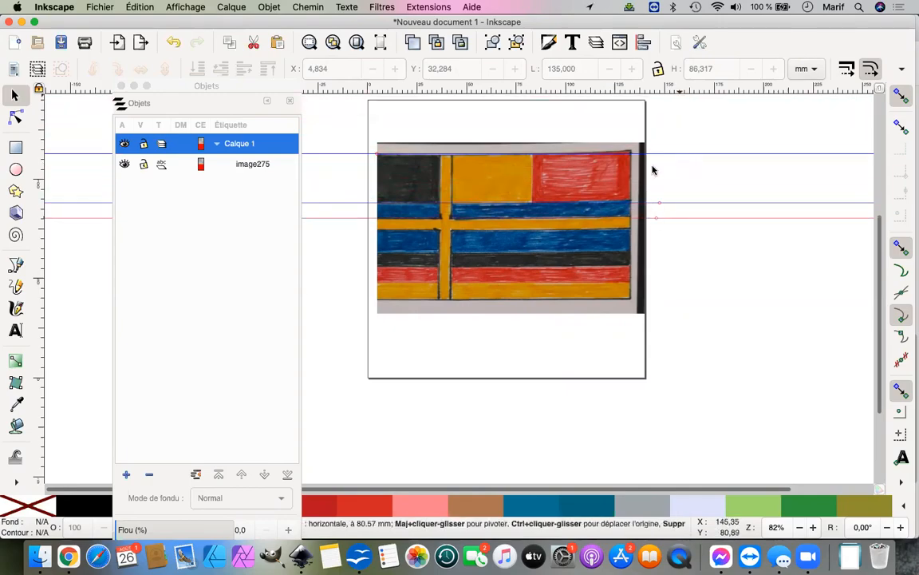
pyautogui.moveTo(682, 88); pyautogui.dragTo(660, 233)
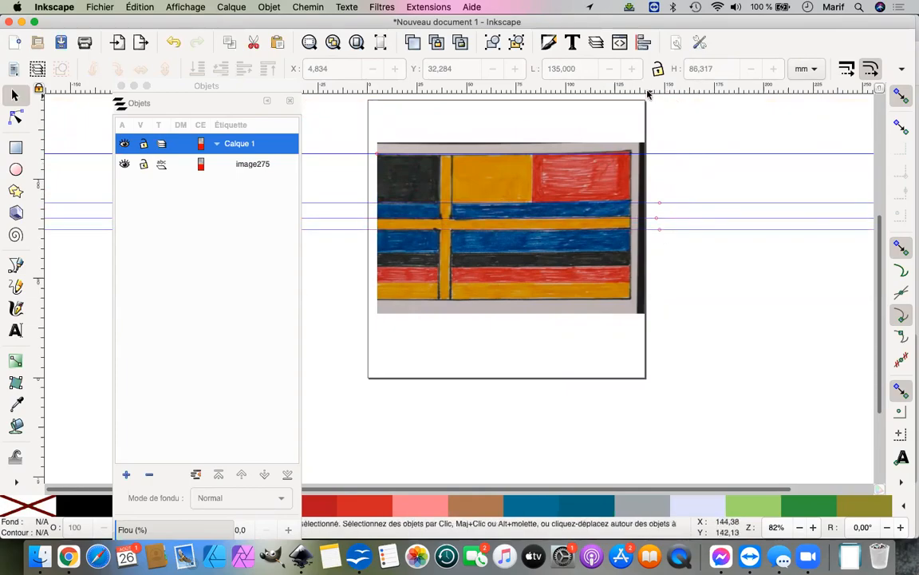
pyautogui.moveTo(647, 92); pyautogui.dragTo(663, 252)
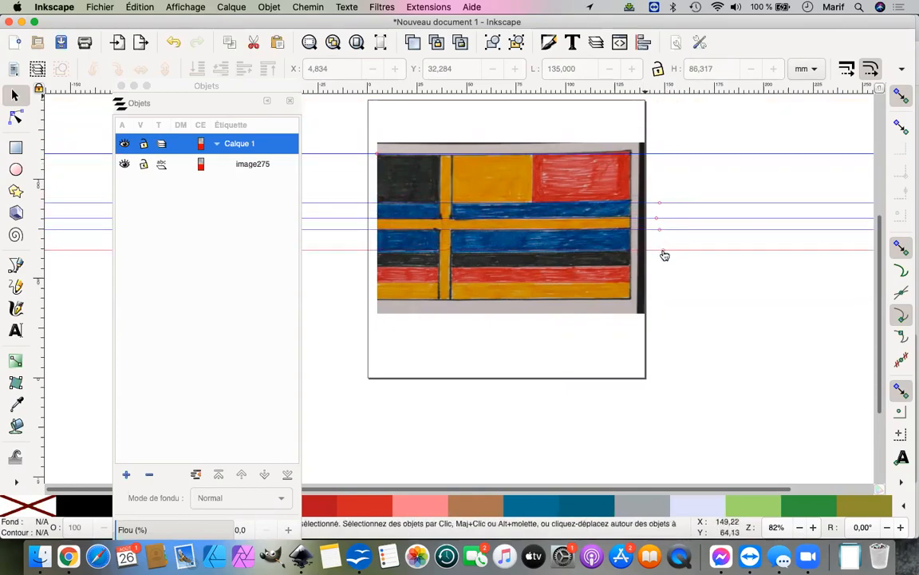
# Place horizontal guides along the lower edges of the flag's black, red and bottom yellow stripes
pyautogui.doubleClick(715, 250)
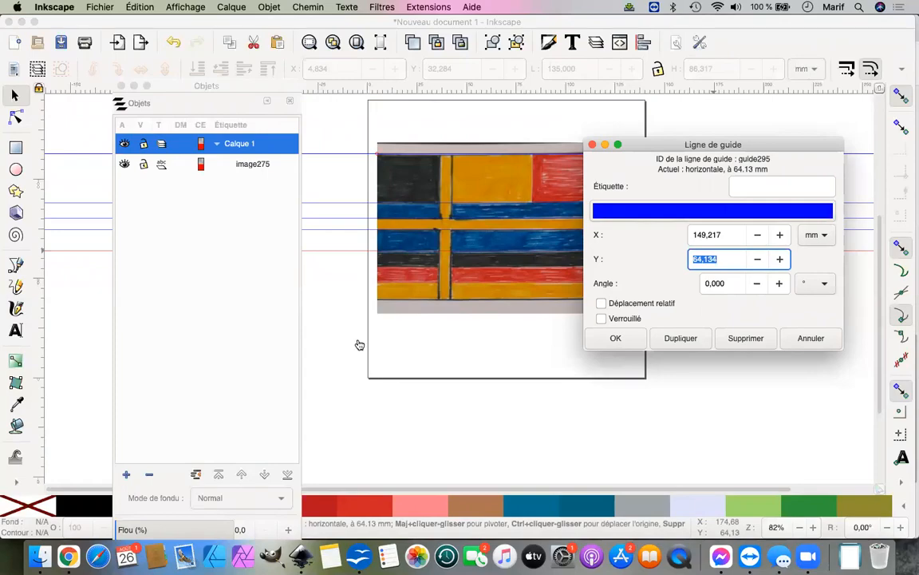
pyautogui.click(615, 338)
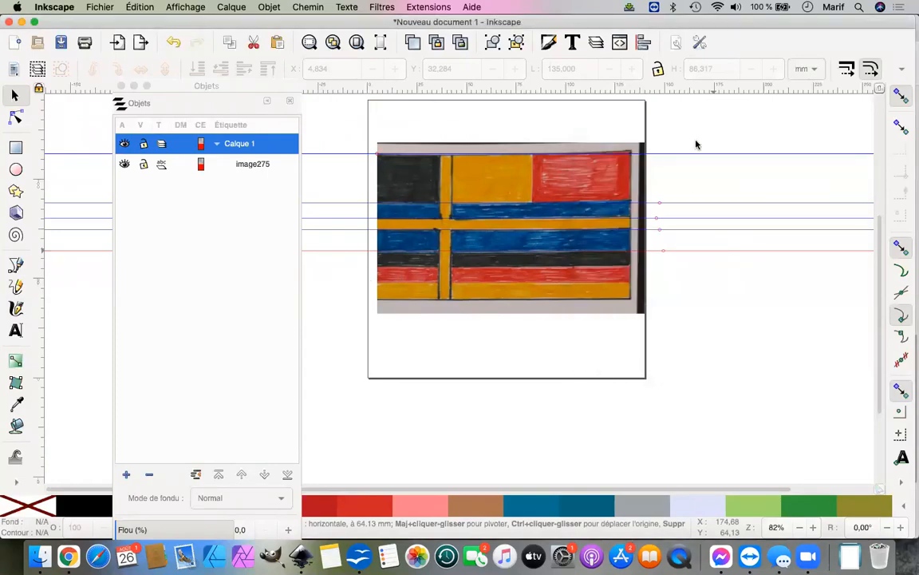
pyautogui.moveTo(682, 92); pyautogui.dragTo(640, 269)
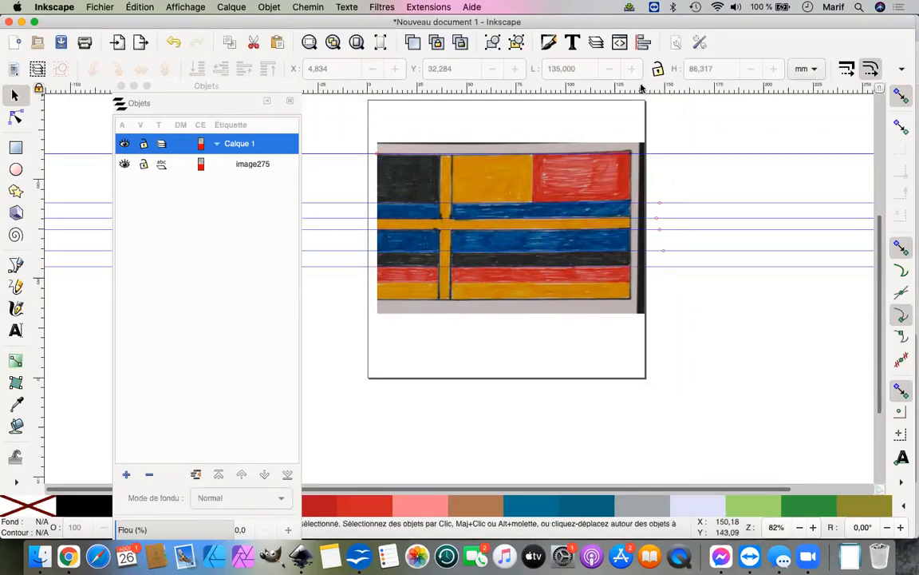
pyautogui.moveTo(647, 88); pyautogui.dragTo(653, 281)
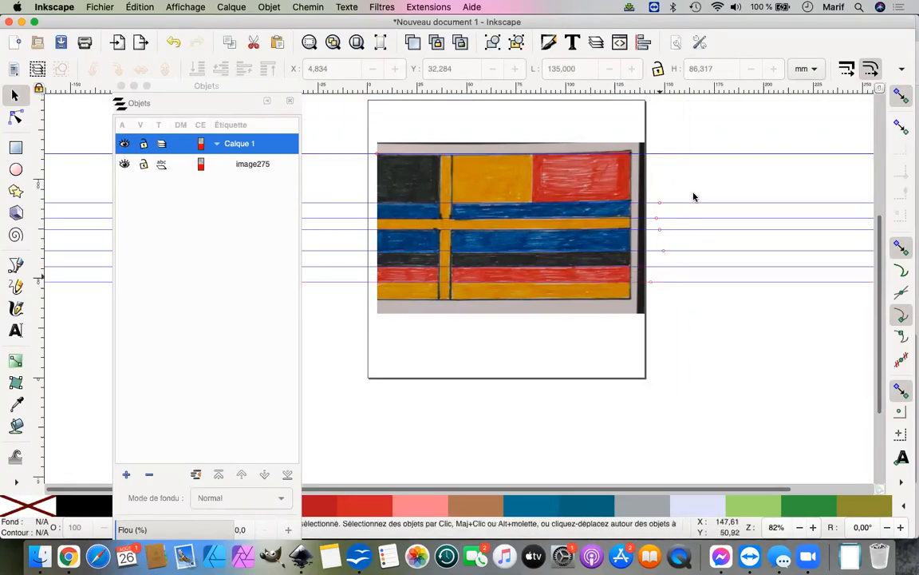
pyautogui.moveTo(656, 137); pyautogui.dragTo(631, 303)
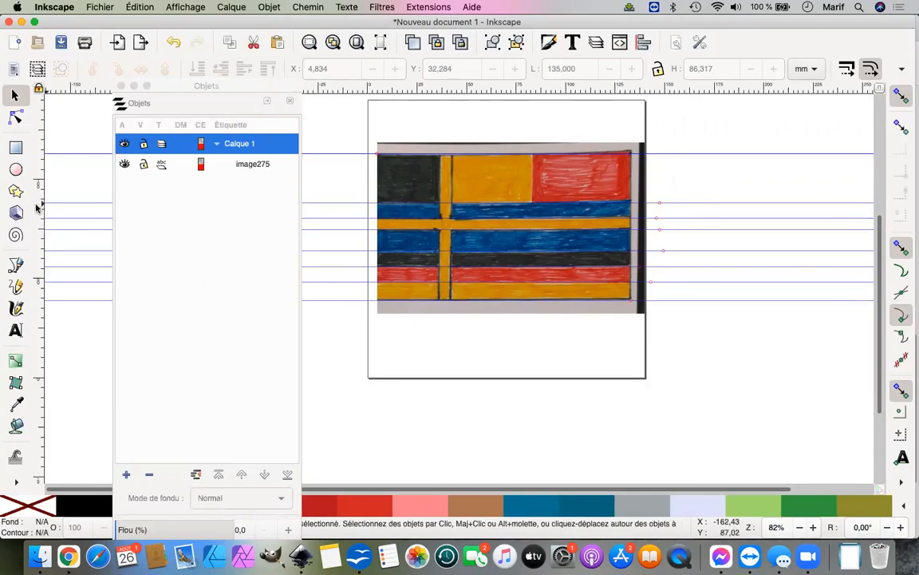
# Place vertical guides on the flag's right edge and on the boundary between the upper yellow and red blocks
pyautogui.moveTo(37, 206); pyautogui.dragTo(632, 209)
pyautogui.moveTo(39, 207); pyautogui.dragTo(524, 200)
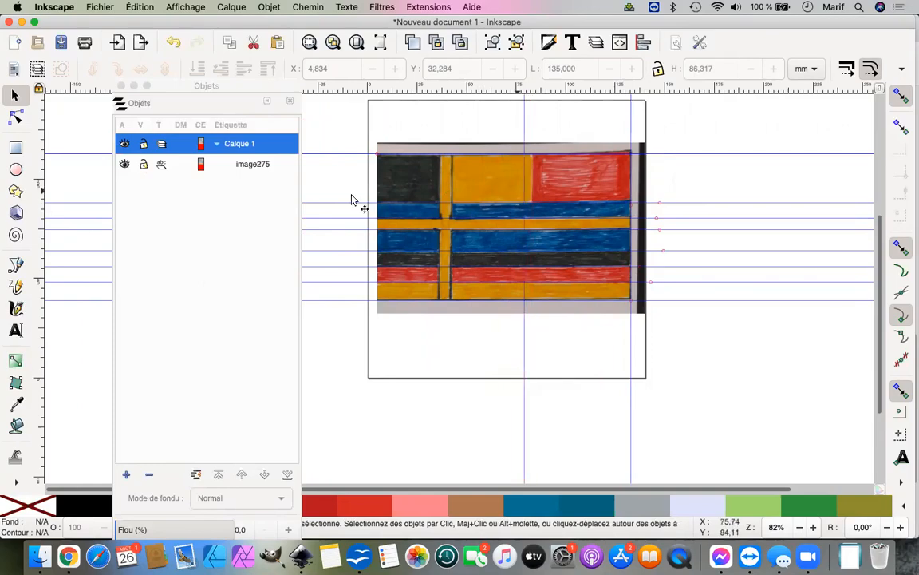
pyautogui.doubleClick(525, 127)
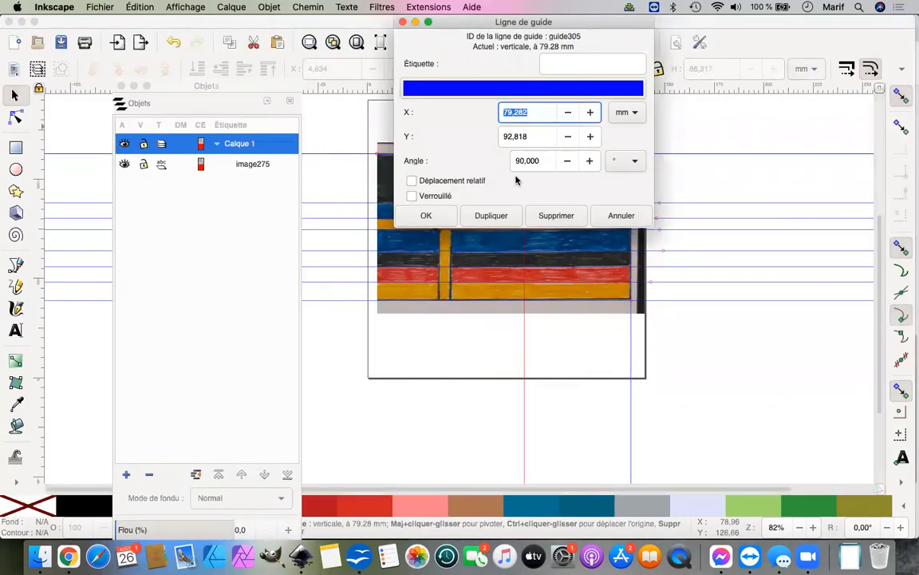
pyautogui.click(426, 216)
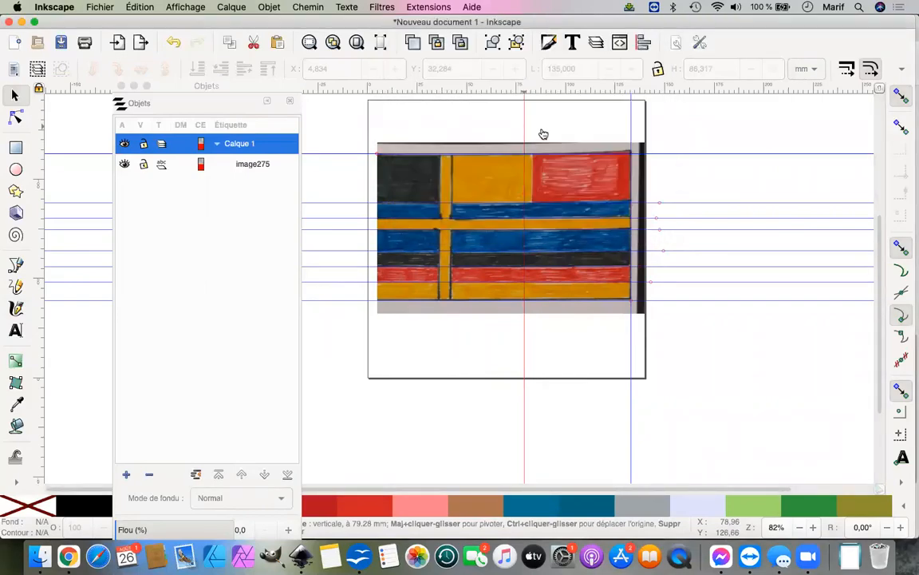
pyautogui.moveTo(525, 128); pyautogui.dragTo(534, 127)
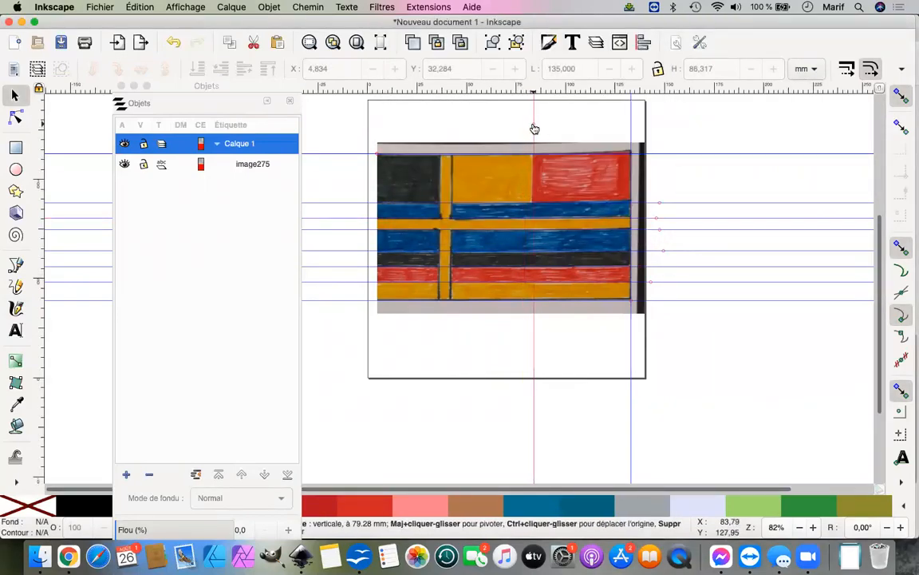
# Place vertical guides on both edges of the vertical yellow bar and on the flag's left edge
pyautogui.moveTo(39, 204); pyautogui.dragTo(452, 188)
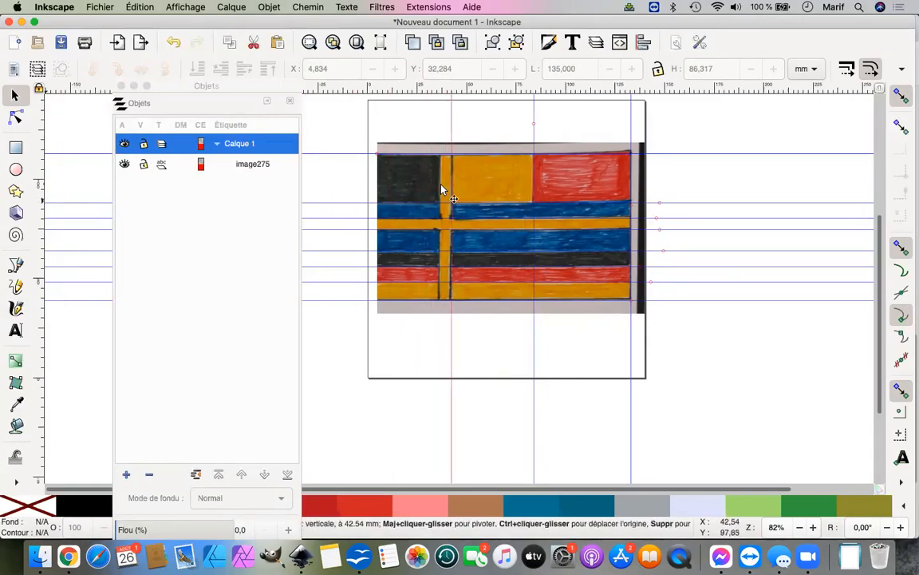
pyautogui.moveTo(39, 199); pyautogui.dragTo(438, 223)
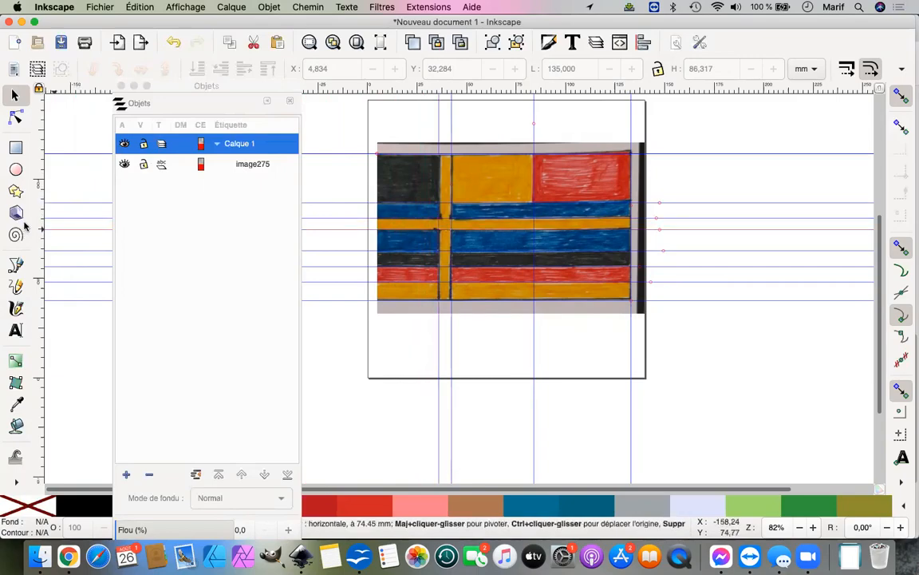
pyautogui.moveTo(312, 207); pyautogui.dragTo(377, 205)
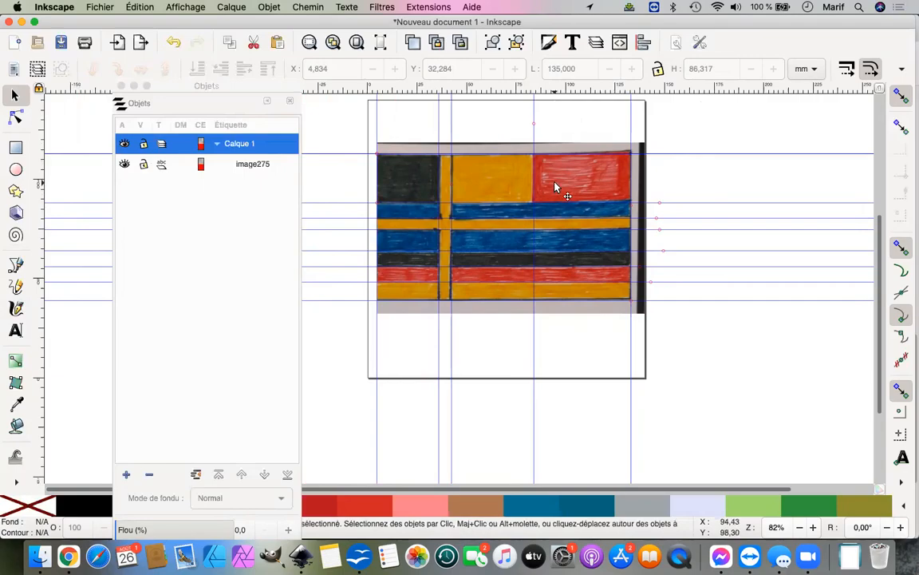
# Move the flag image off the page to its right, at about X 149 mm, leaving the guides clear
pyautogui.moveTo(556, 187); pyautogui.dragTo(871, 198)
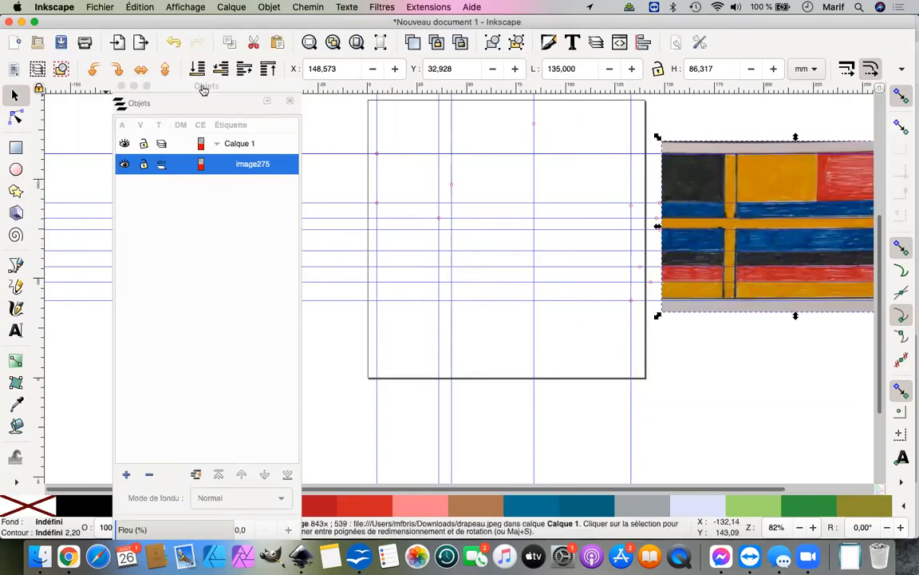
pyautogui.moveTo(204, 90); pyautogui.dragTo(157, 79)
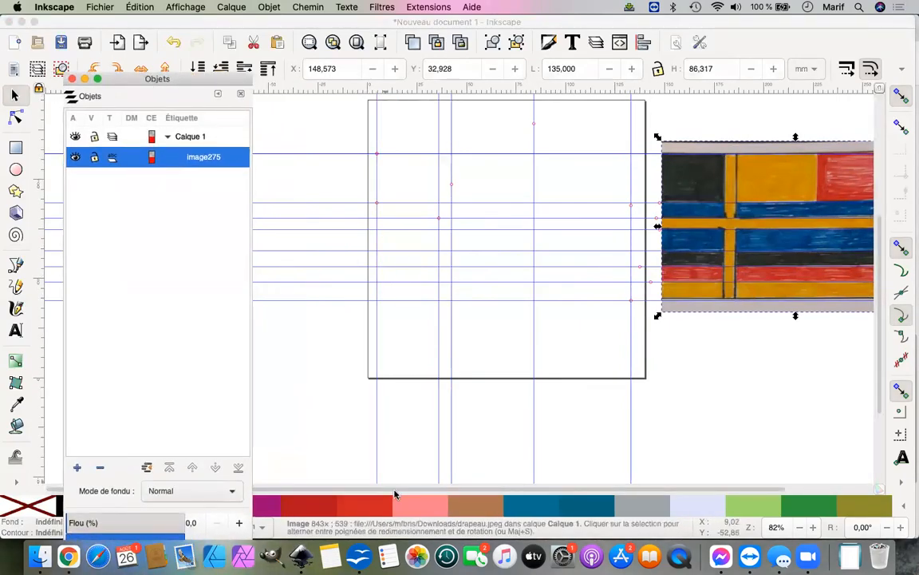
pyautogui.moveTo(395, 489); pyautogui.dragTo(410, 488)
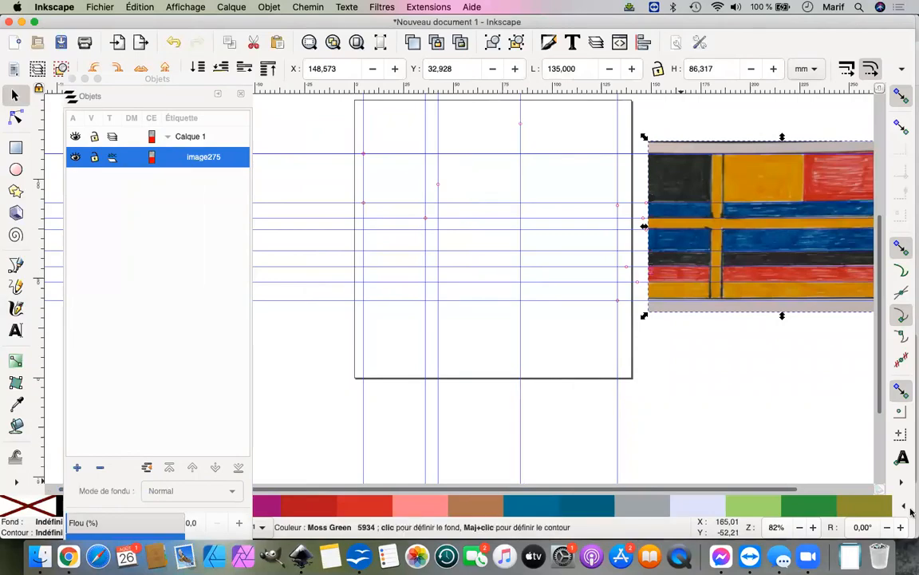
# Enable snapping to guides and activate the Rectangle tool
pyautogui.click(903, 483)
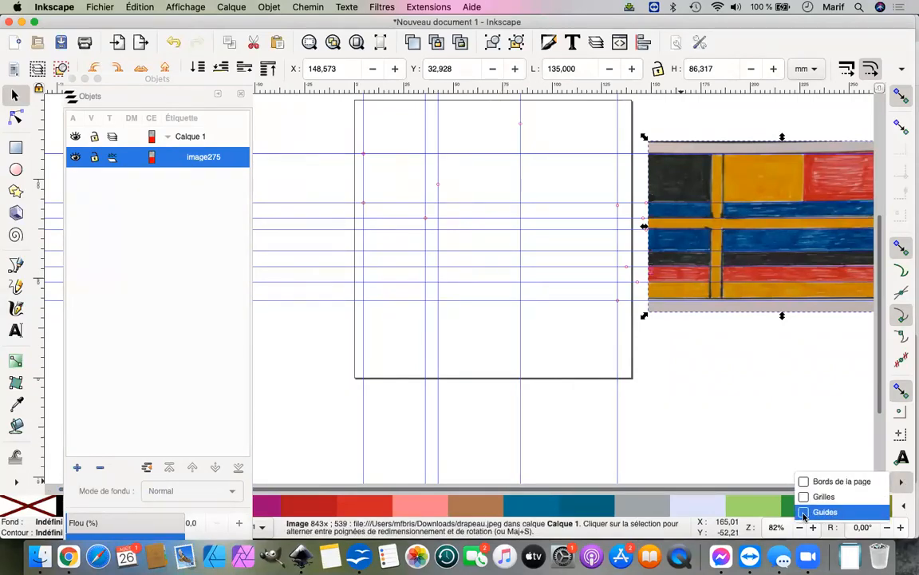
pyautogui.click(804, 514)
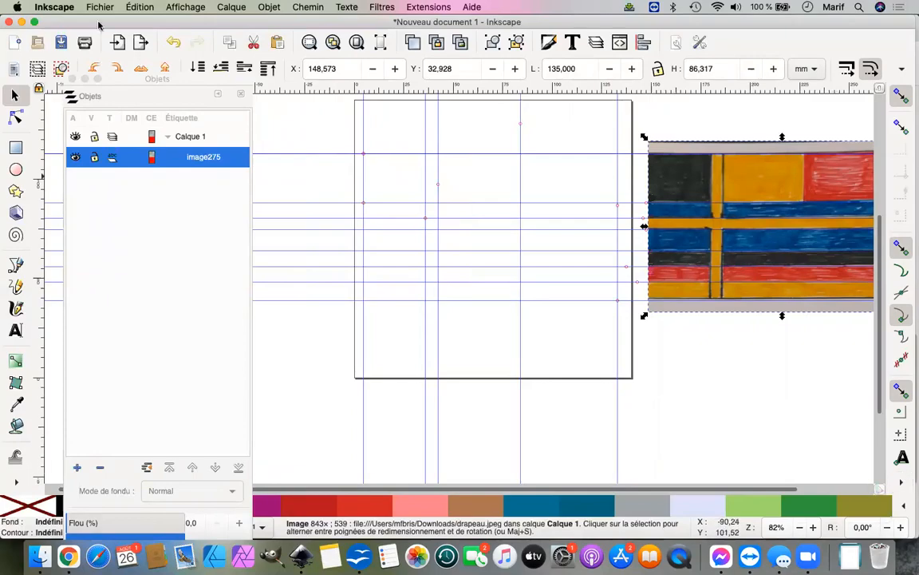
pyautogui.click(15, 147)
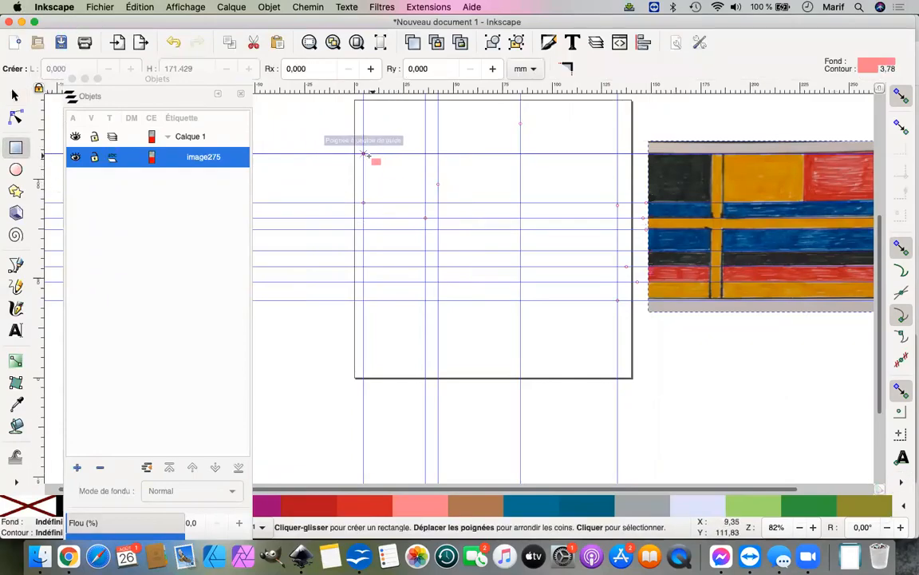
# Draw a rectangle about 31.6 × 24.8 mm in the flag's upper-left guide cell and give it a black fill without outline
pyautogui.moveTo(369, 158); pyautogui.dragTo(426, 202)
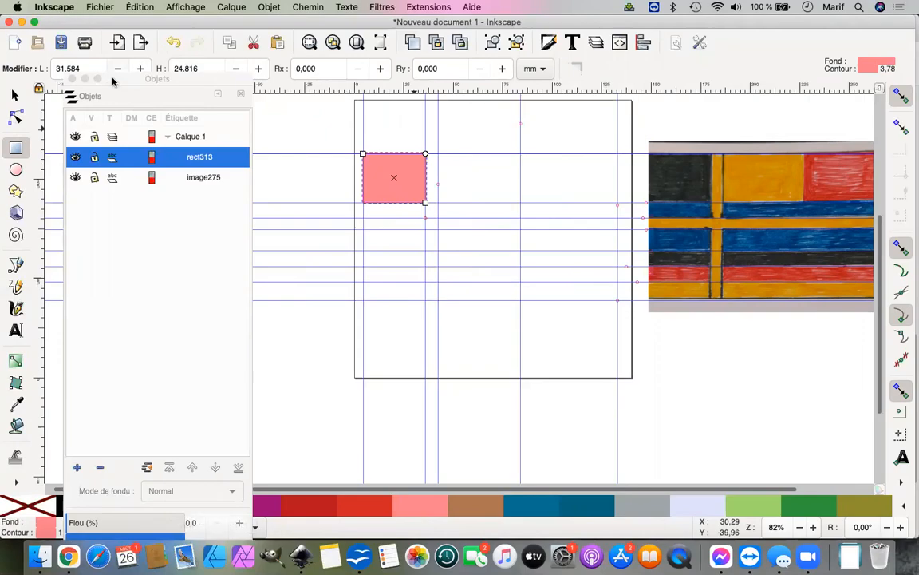
pyautogui.moveTo(133, 87); pyautogui.dragTo(133, 31)
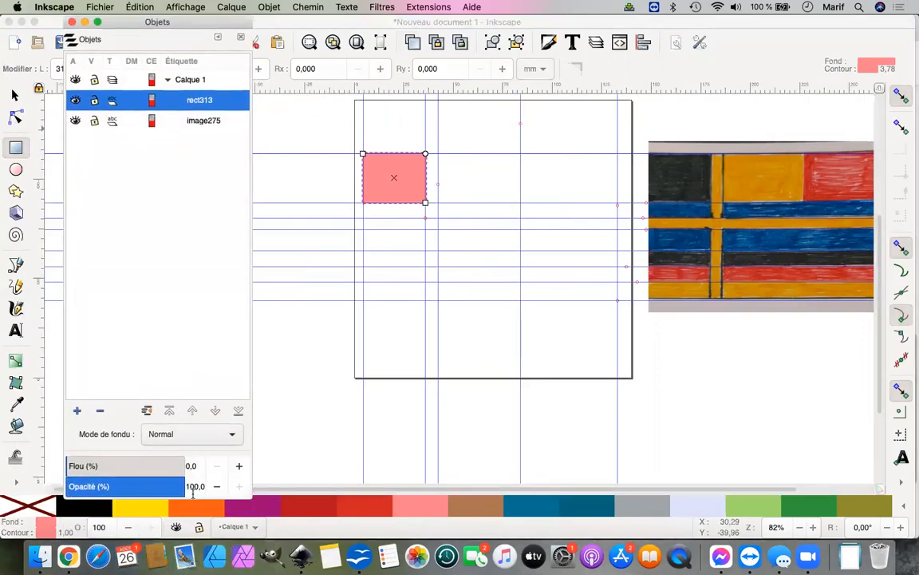
pyautogui.moveTo(194, 499); pyautogui.dragTo(177, 240)
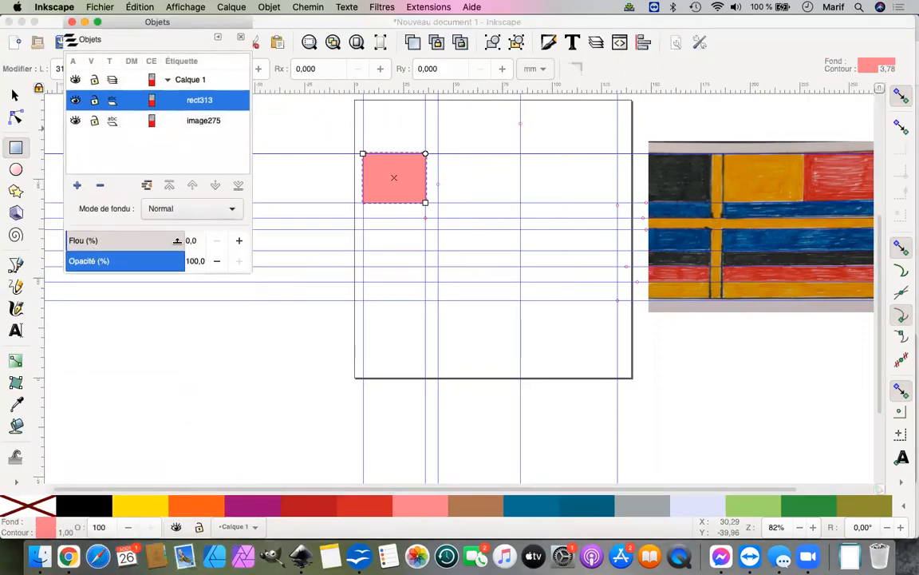
pyautogui.click(70, 509)
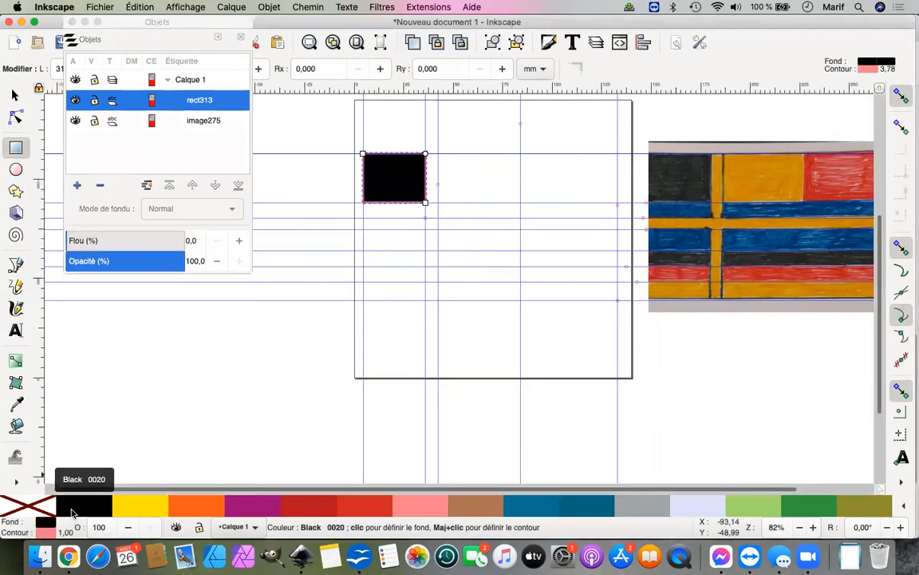
pyautogui.rightClick(33, 504)
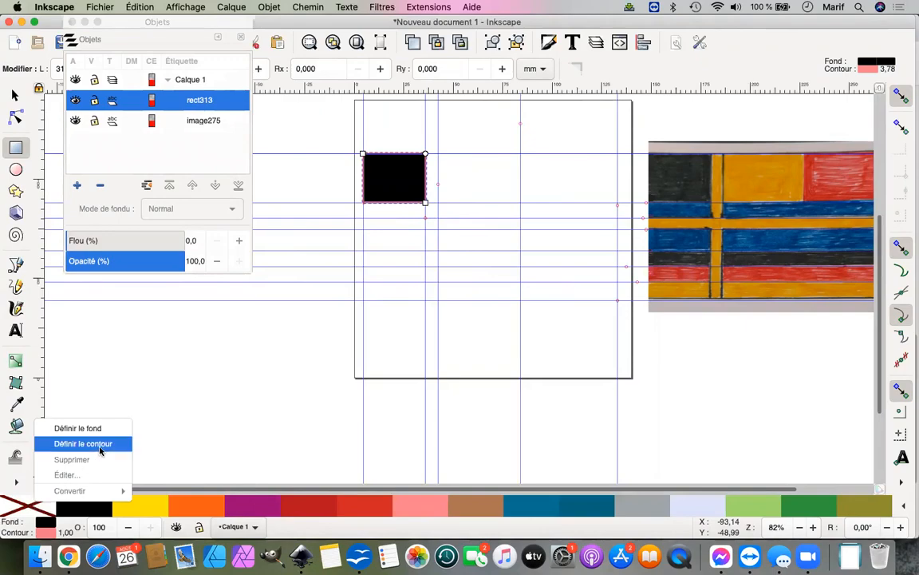
pyautogui.click(100, 451)
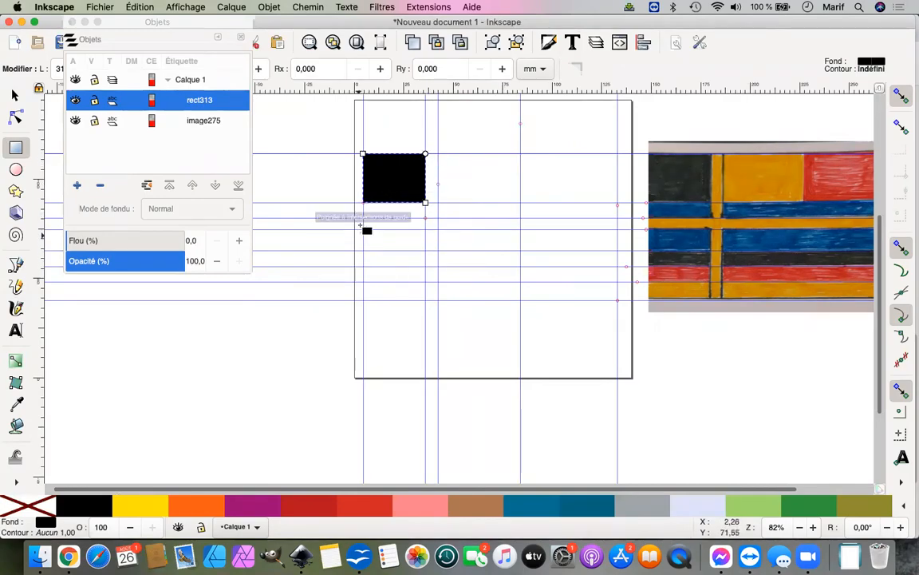
# Draw the full-width horizontal yellow bar, the upper middle yellow block and the full-height vertical yellow bar between their guides
pyautogui.moveTo(363, 219); pyautogui.dragTo(617, 228)
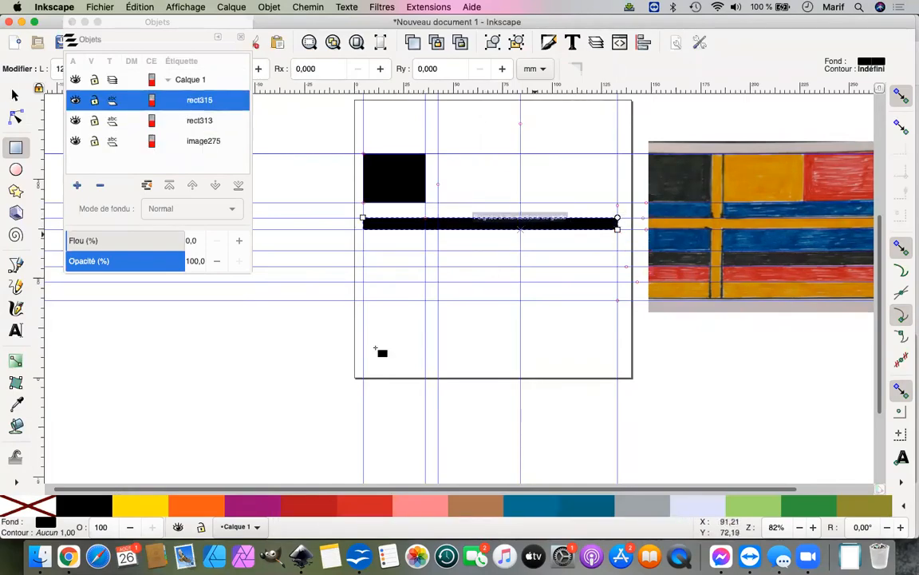
pyautogui.click(132, 507)
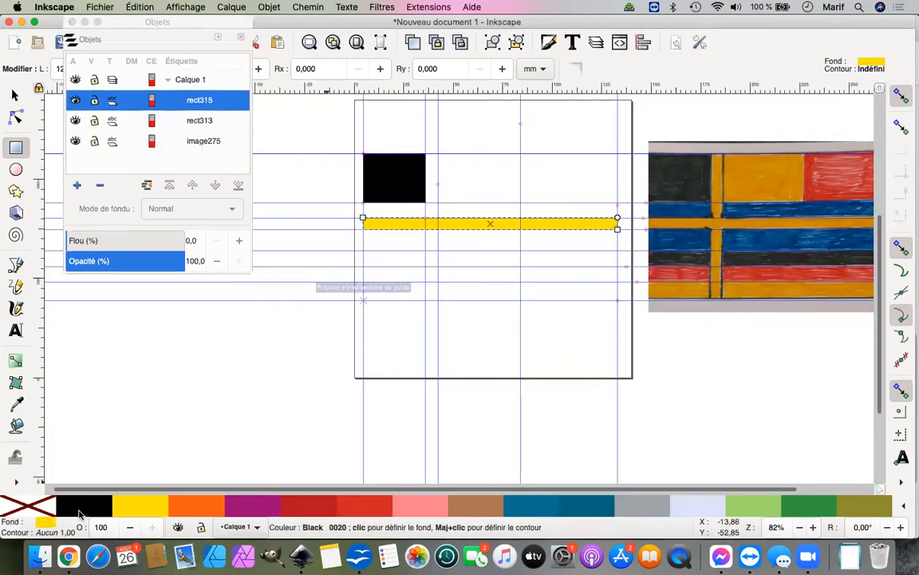
pyautogui.moveTo(132, 507)
pyautogui.mouseDown()
pyautogui.moveTo(402, 229)
pyautogui.moveTo(501, 226)
pyautogui.moveTo(595, 137)
pyautogui.moveTo(437, 155)
pyautogui.moveTo(503, 162)
pyautogui.moveTo(527, 191)
pyautogui.moveTo(520, 202)
pyautogui.mouseUp()
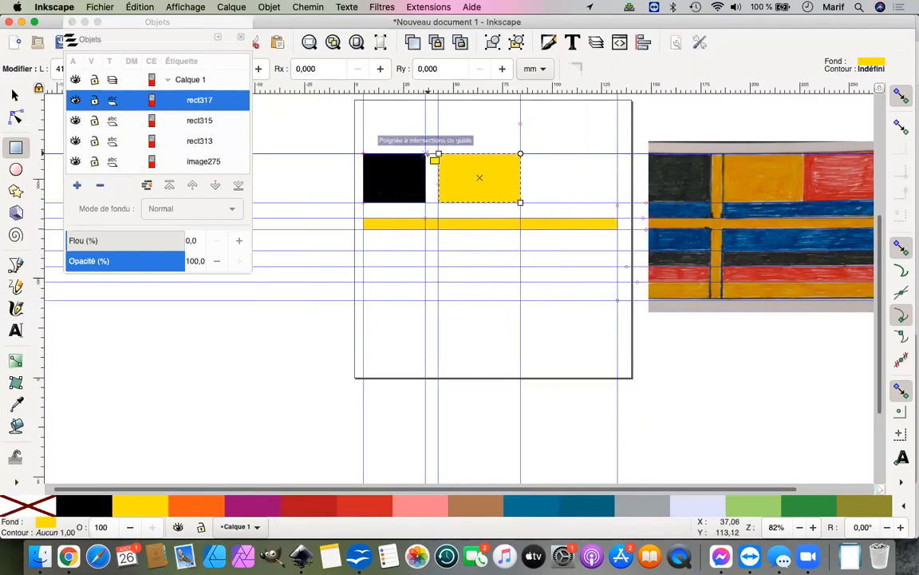
pyautogui.moveTo(435, 155); pyautogui.dragTo(435, 302)
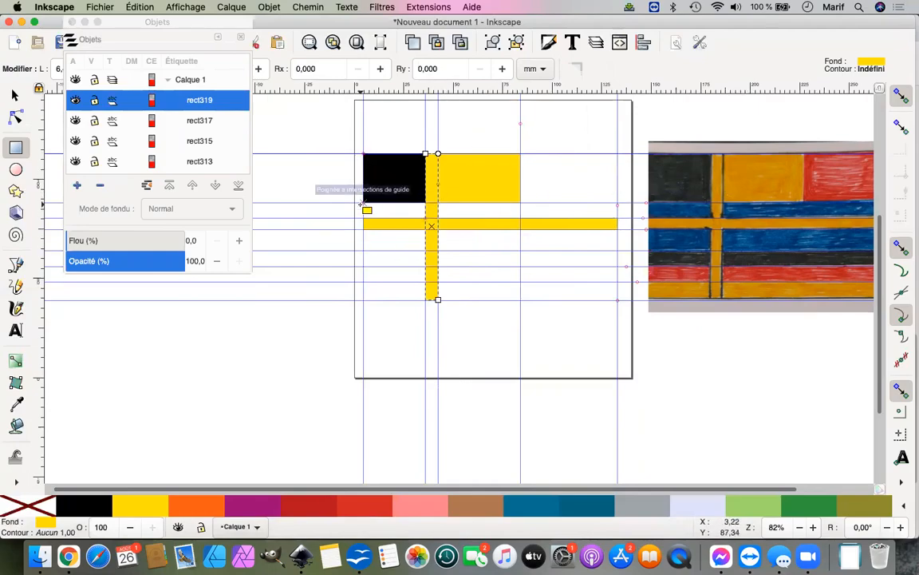
# Draw a rectangle about 31.6 × 8 mm directly below the black block, reaching the horizontal yellow bar, and fill it blue
pyautogui.moveTo(365, 210); pyautogui.dragTo(426, 204)
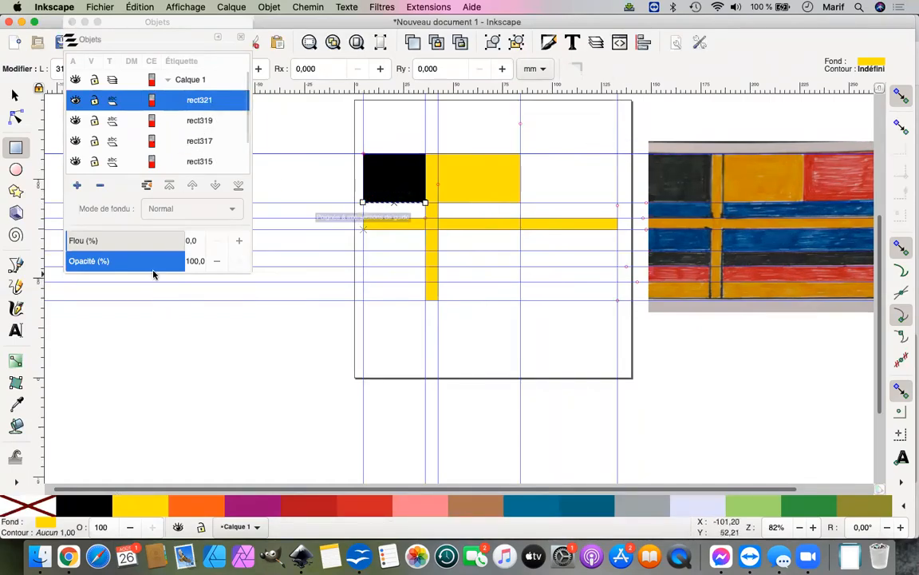
pyautogui.press('s')
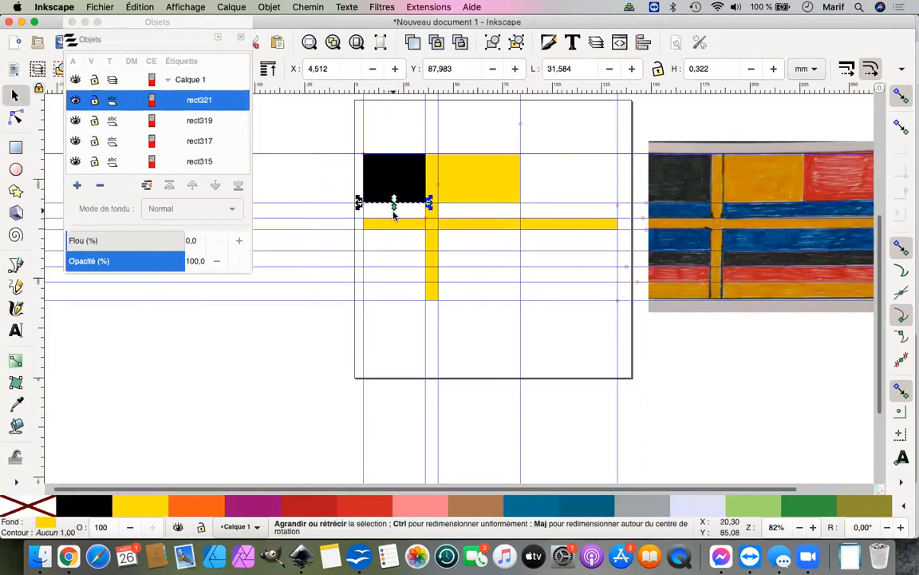
pyautogui.moveTo(394, 212); pyautogui.dragTo(391, 226)
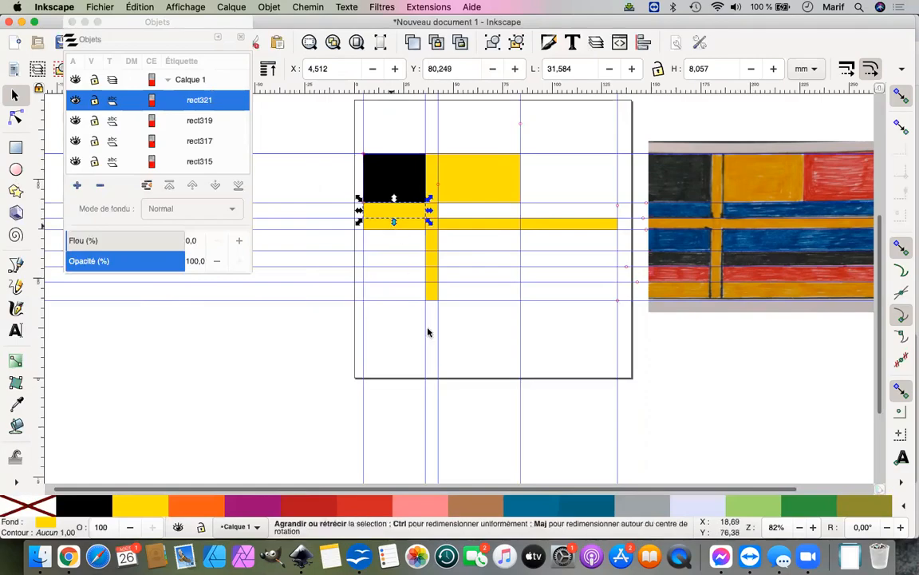
pyautogui.click(592, 514)
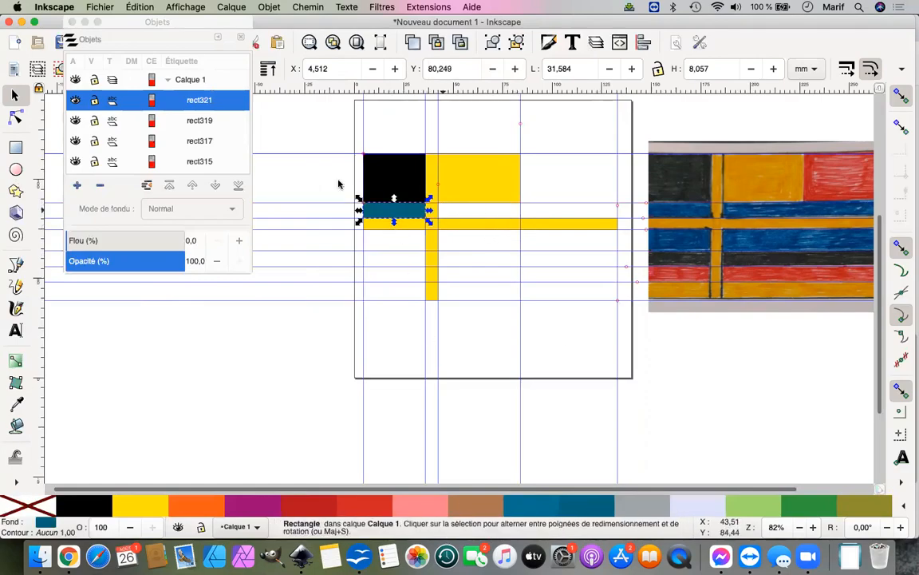
# Draw a blue strip about 90.6 × 7.7 mm above the horizontal yellow bar, from the vertical yellow bar to the flag's right edge
pyautogui.click(16, 146)
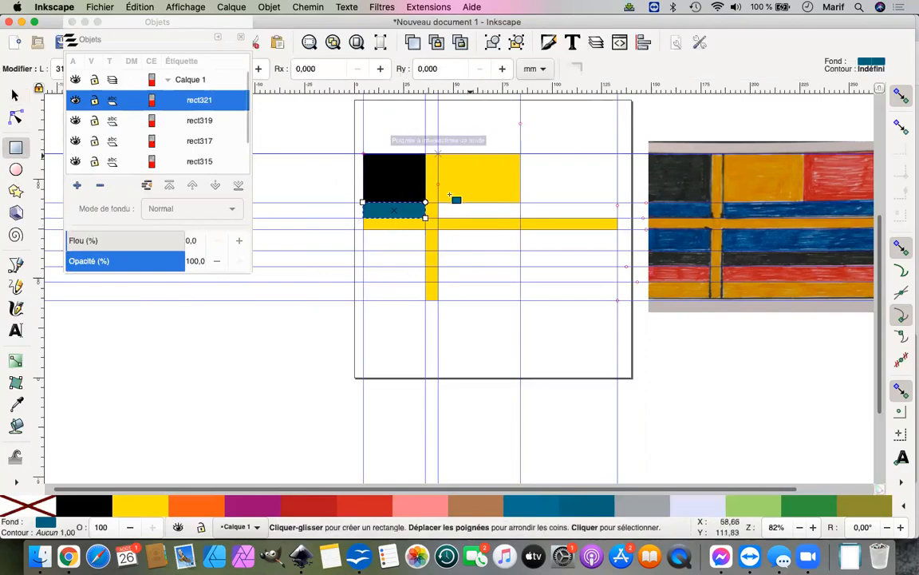
pyautogui.moveTo(439, 202); pyautogui.dragTo(515, 216)
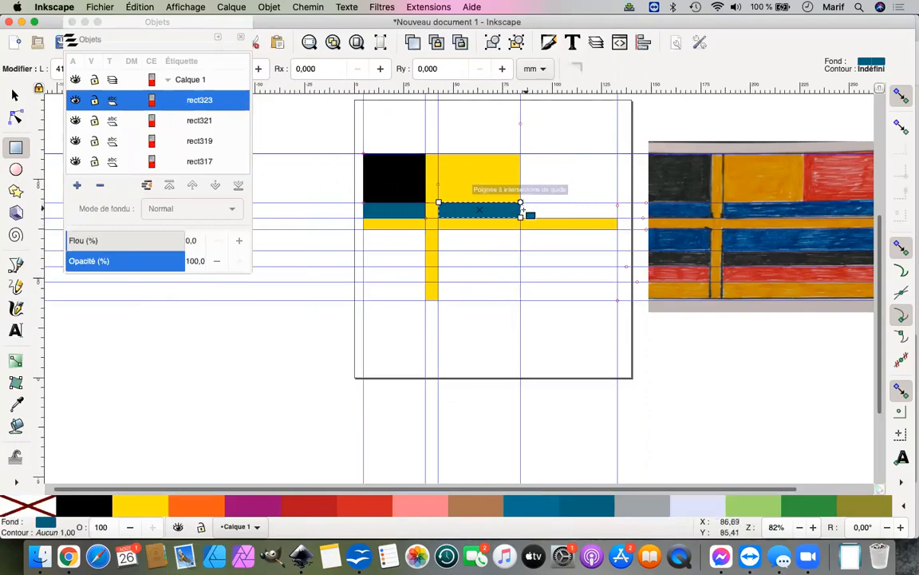
pyautogui.press('s')
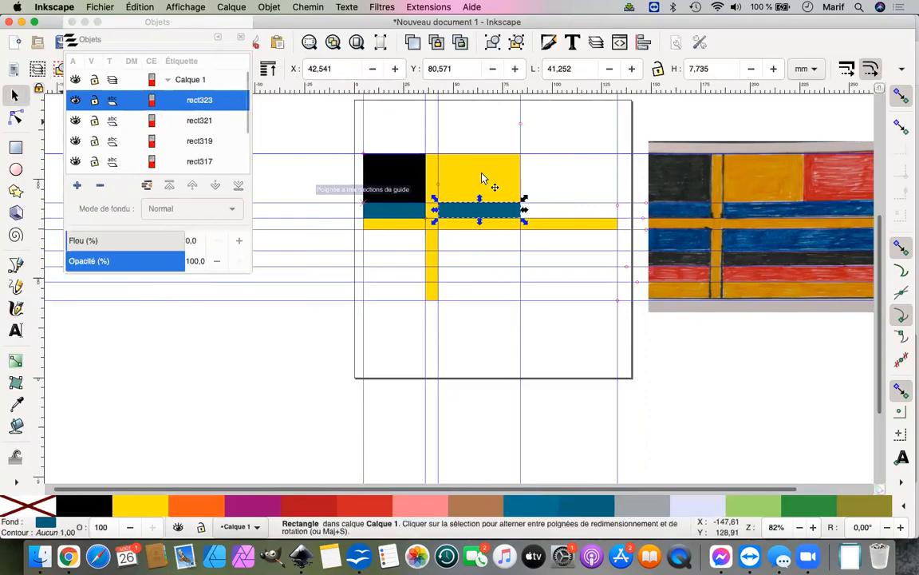
pyautogui.moveTo(520, 211); pyautogui.dragTo(621, 201)
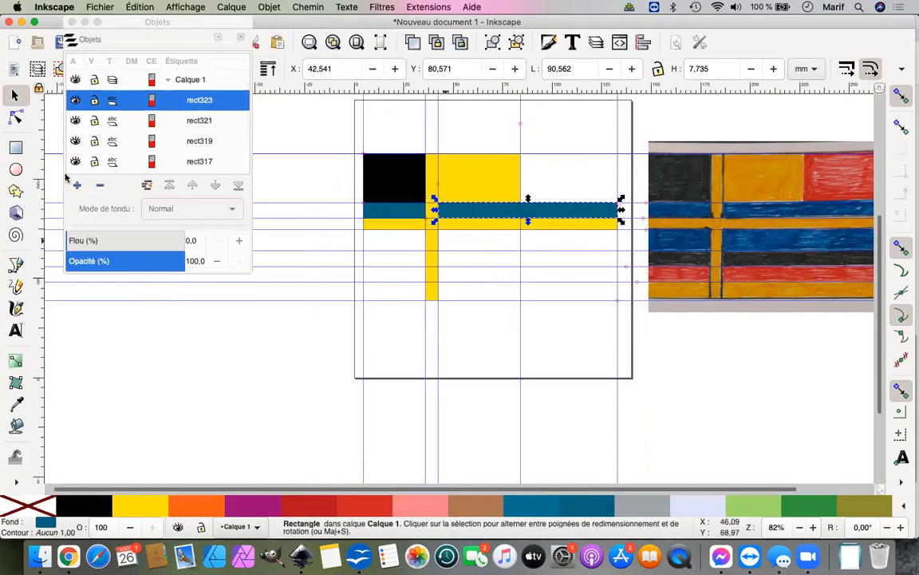
# Draw blue strips under the horizontal yellow bar on both sides of the vertical bar, and a full-width yellow band at the flag's bottom
pyautogui.press('r')
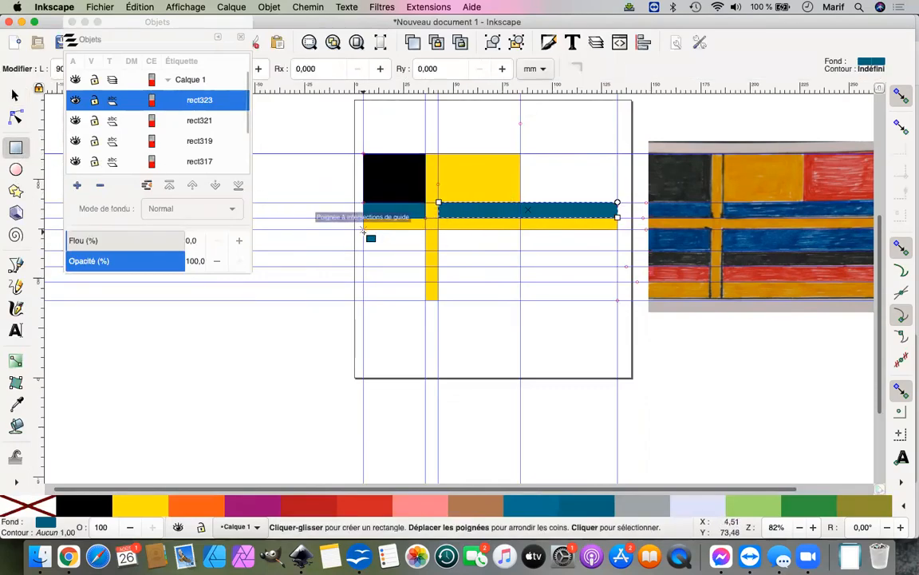
pyautogui.moveTo(363, 230)
pyautogui.mouseDown()
pyautogui.moveTo(438, 250)
pyautogui.moveTo(616, 238)
pyautogui.moveTo(617, 250)
pyautogui.mouseUp()
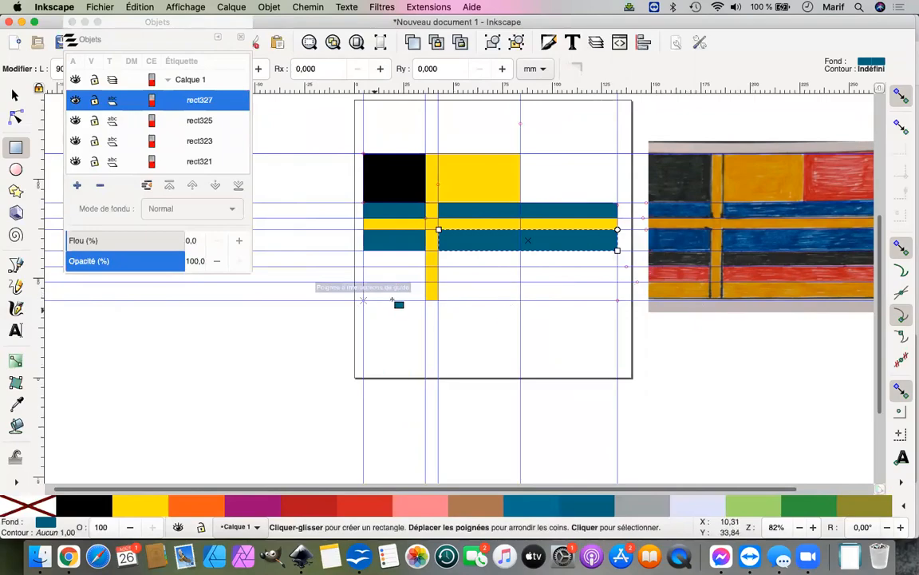
pyautogui.moveTo(365, 284)
pyautogui.mouseDown()
pyautogui.moveTo(616, 298)
pyautogui.moveTo(585, 307)
pyautogui.mouseUp()
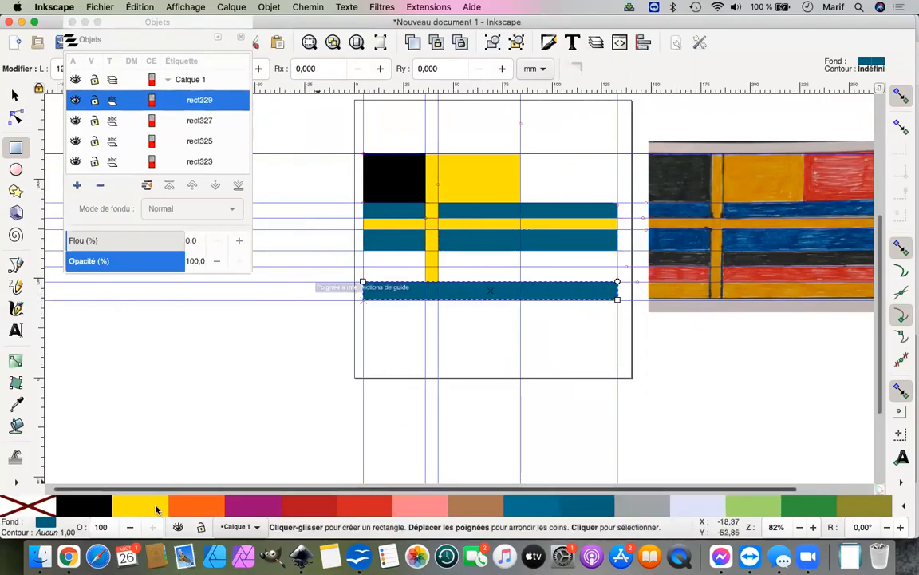
pyautogui.click(140, 505)
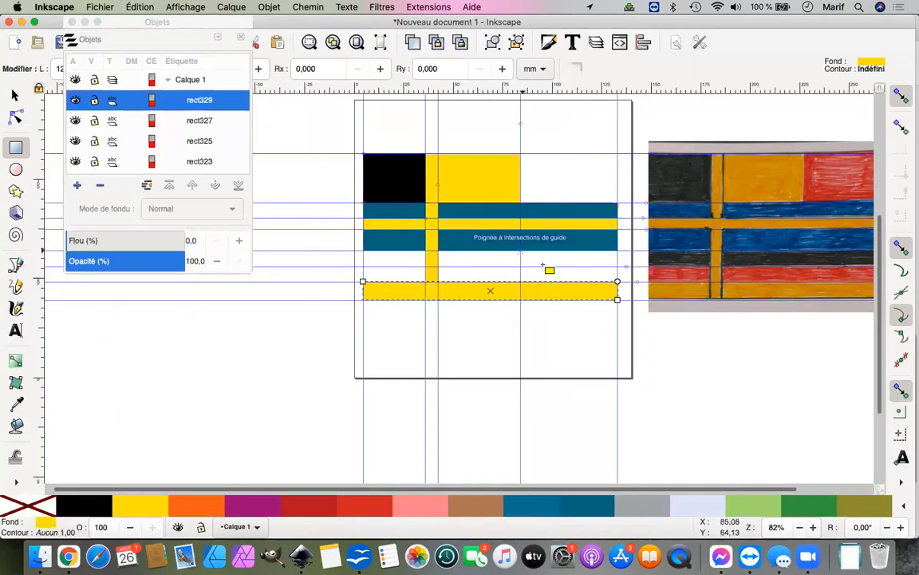
# Draw red strips above the bottom yellow band on both sides of the vertical bar, and a red block in the flag's upper-right cell
pyautogui.moveTo(363, 271); pyautogui.dragTo(611, 278)
pyautogui.click(361, 506)
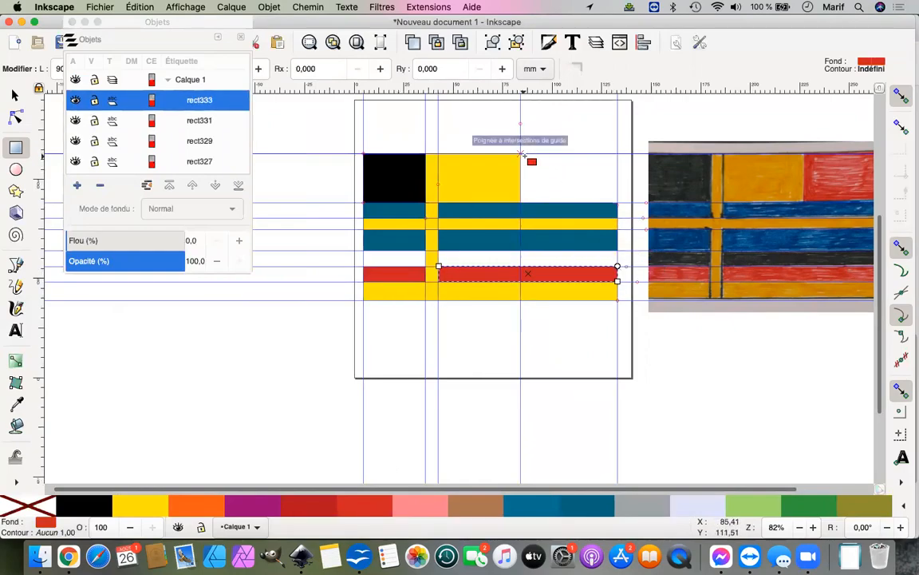
pyautogui.moveTo(600, 161); pyautogui.dragTo(589, 211)
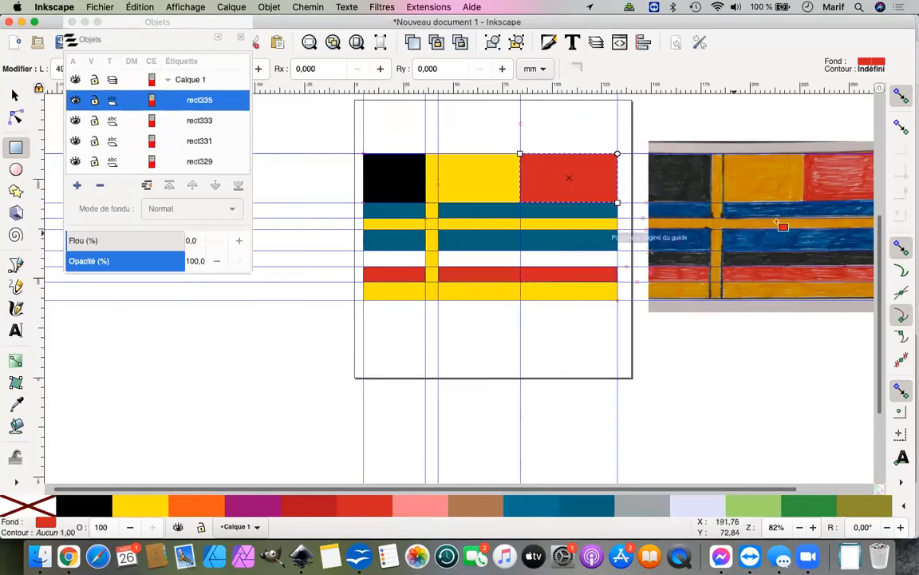
pyautogui.click(589, 511)
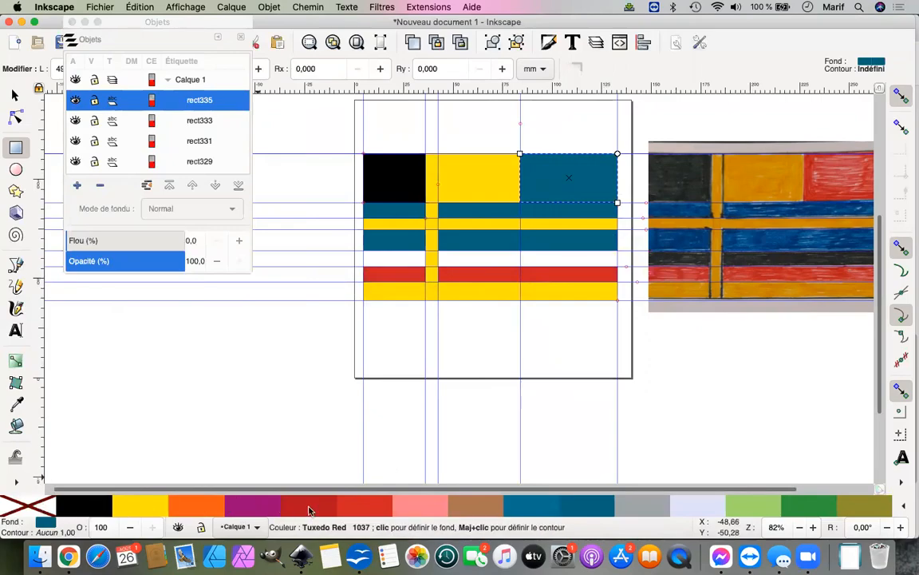
pyautogui.click(363, 504)
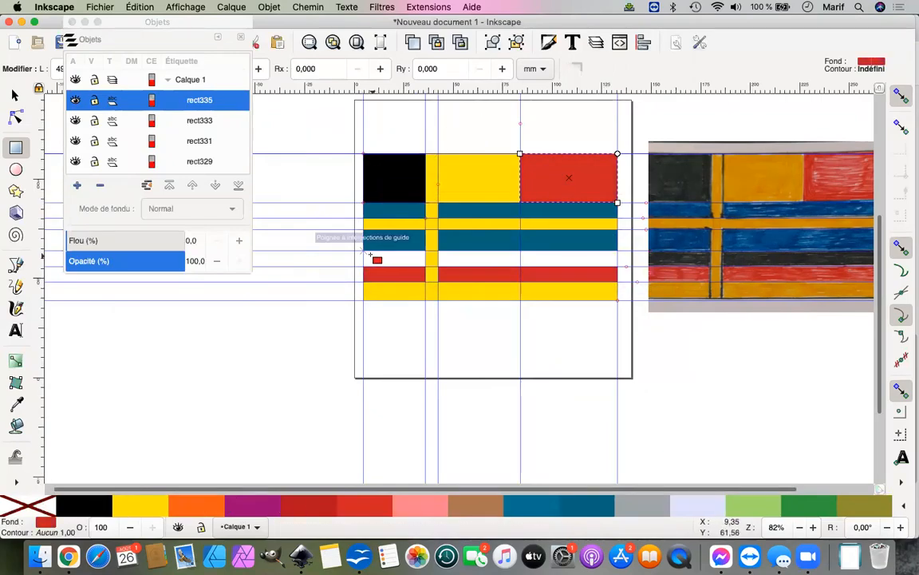
# Draw black strips between the lower blue and red strips on both sides of the vertical bar, and hide the guides
pyautogui.moveTo(364, 250); pyautogui.dragTo(617, 266)
pyautogui.click(84, 505)
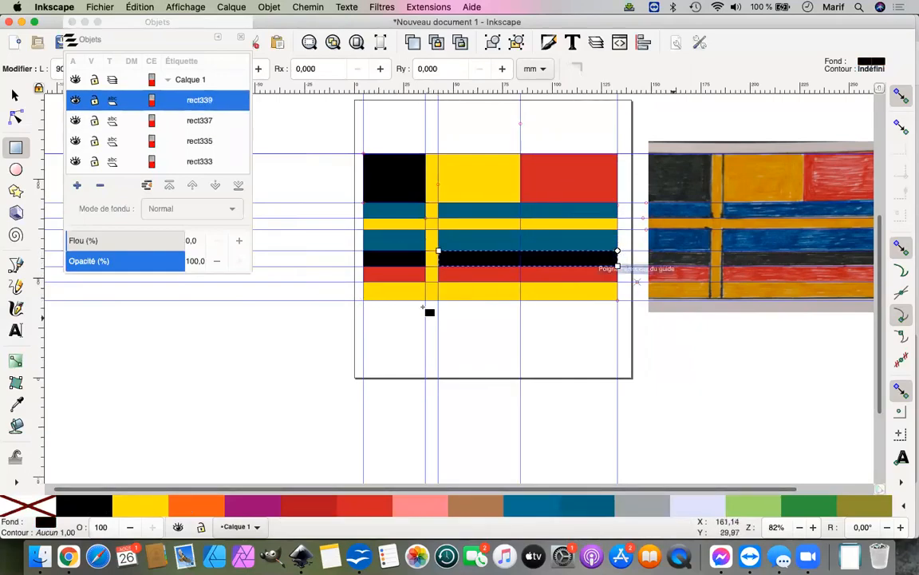
pyautogui.click(196, 8)
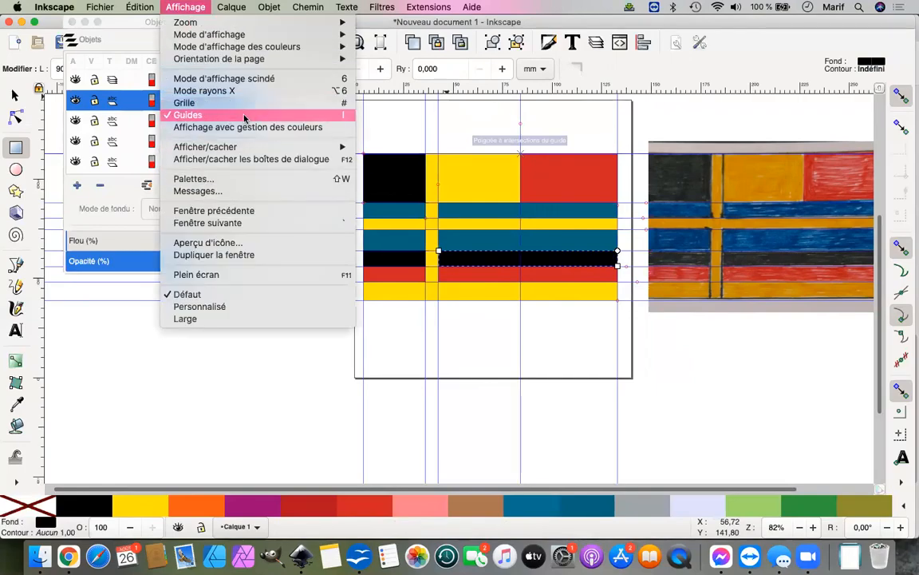
pyautogui.click(199, 116)
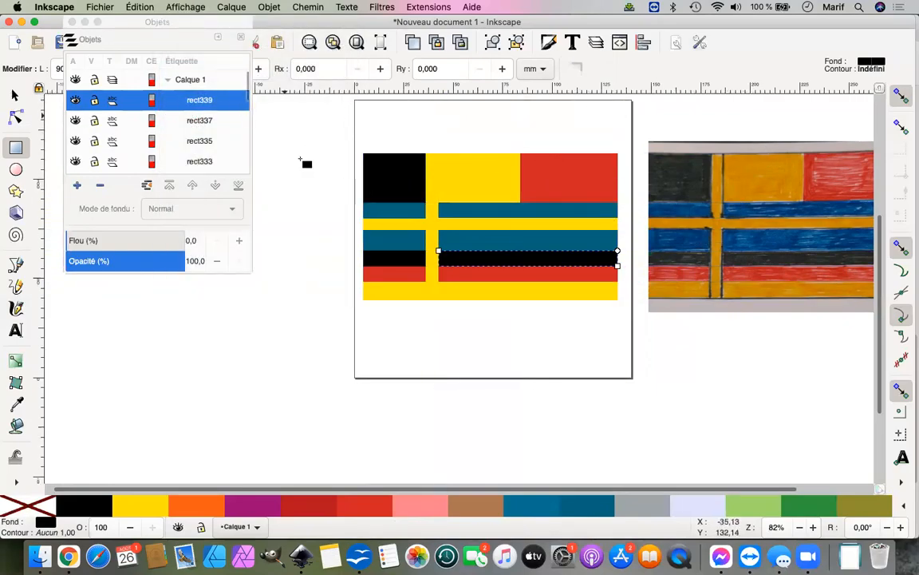
# In the Ink/Stitch parameters of the black strip right of the vertical bar, set the row spacing to 0.4 mm and disable underpathing
pyautogui.press('s')
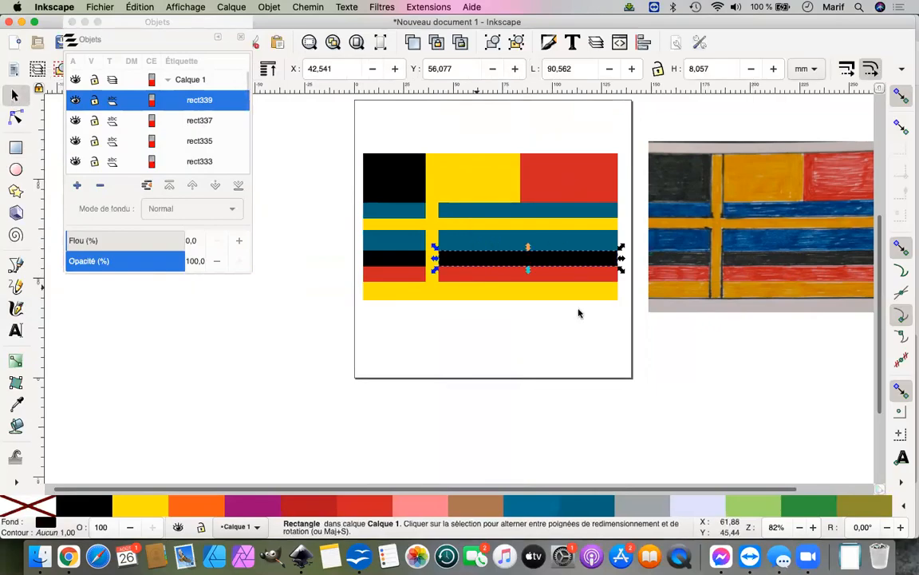
pyautogui.click(428, 8)
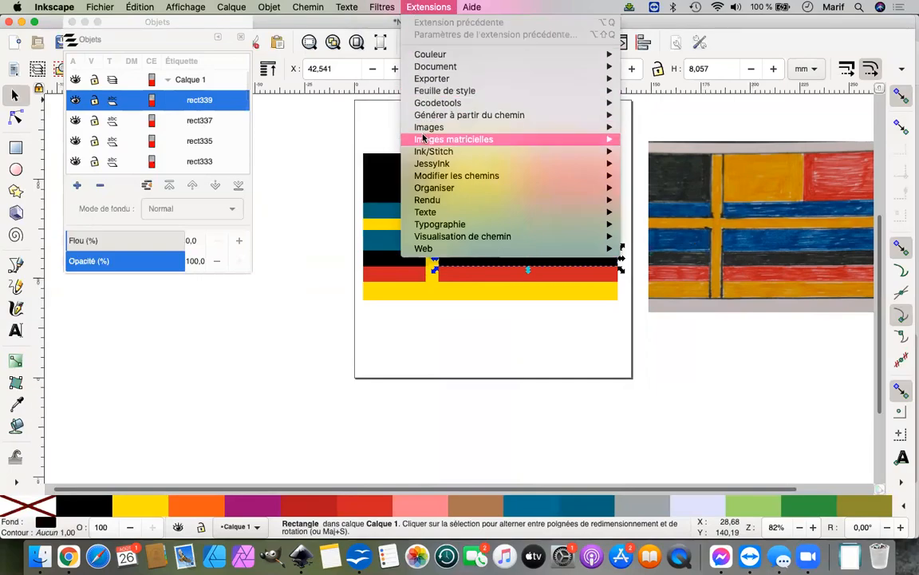
pyautogui.moveTo(435, 151)
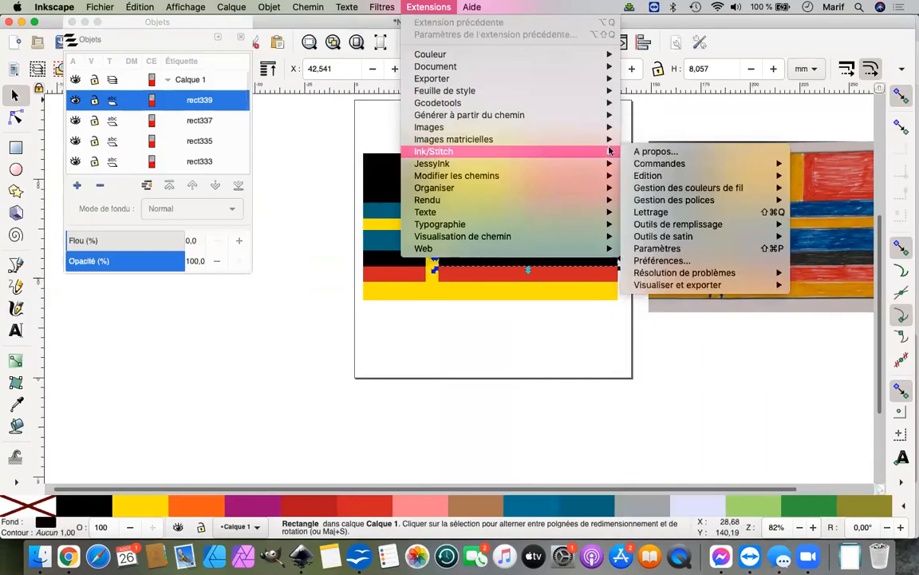
pyautogui.click(670, 250)
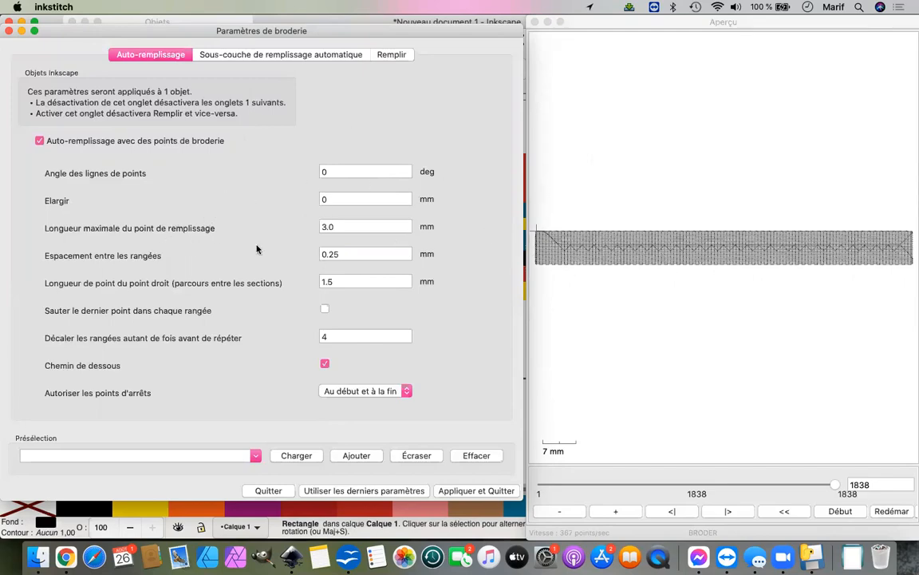
pyautogui.click(340, 253)
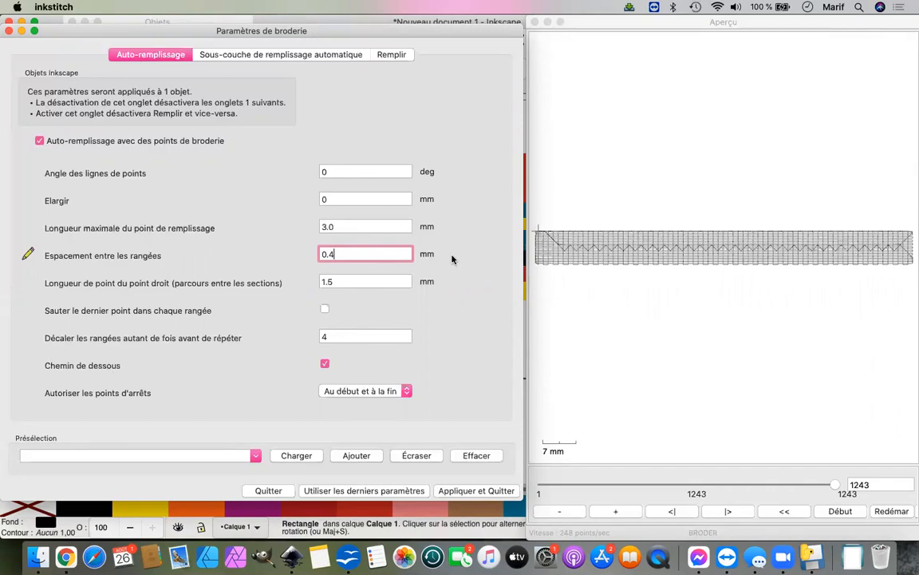
pyautogui.click(324, 366)
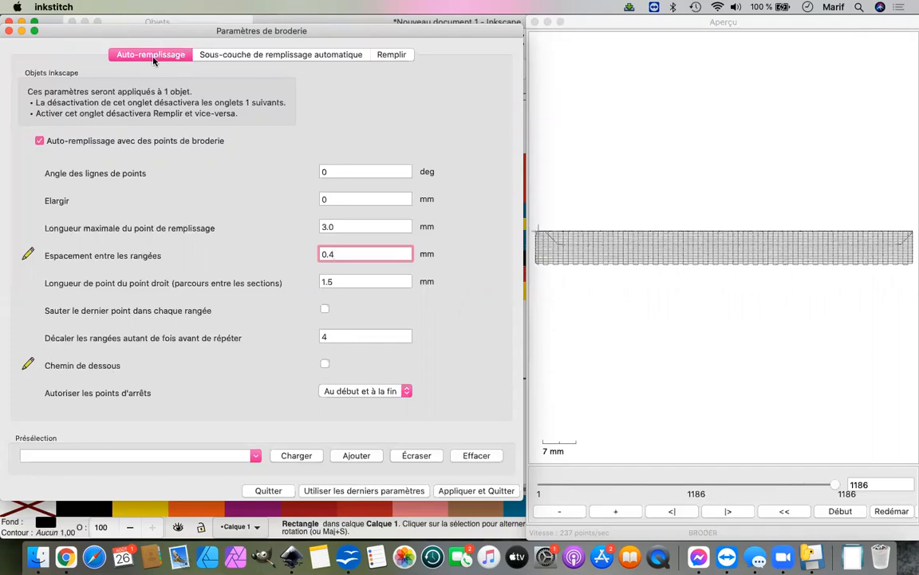
# In the black strip's auto-fill underlay parameters, disable underpathing and set the inset to 0.7 mm
pyautogui.click(223, 60)
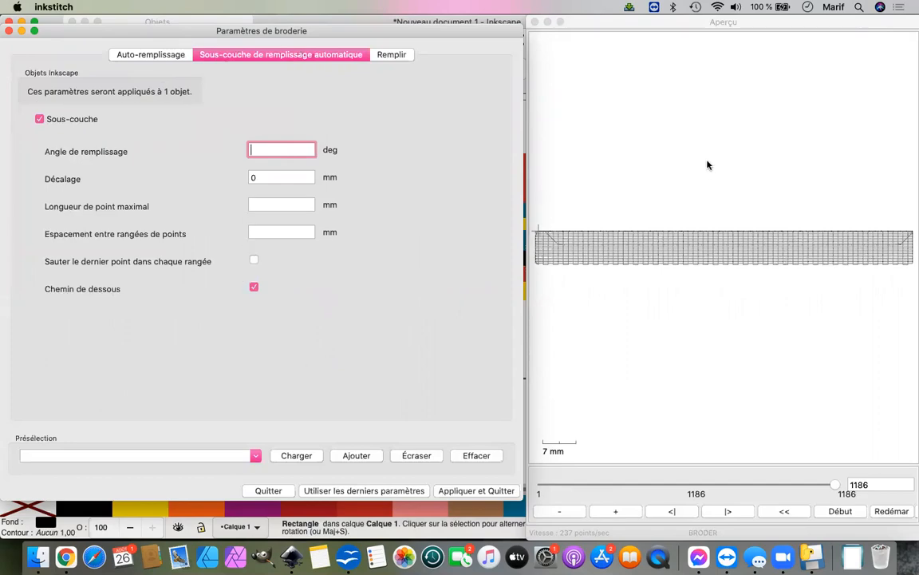
pyautogui.click(254, 287)
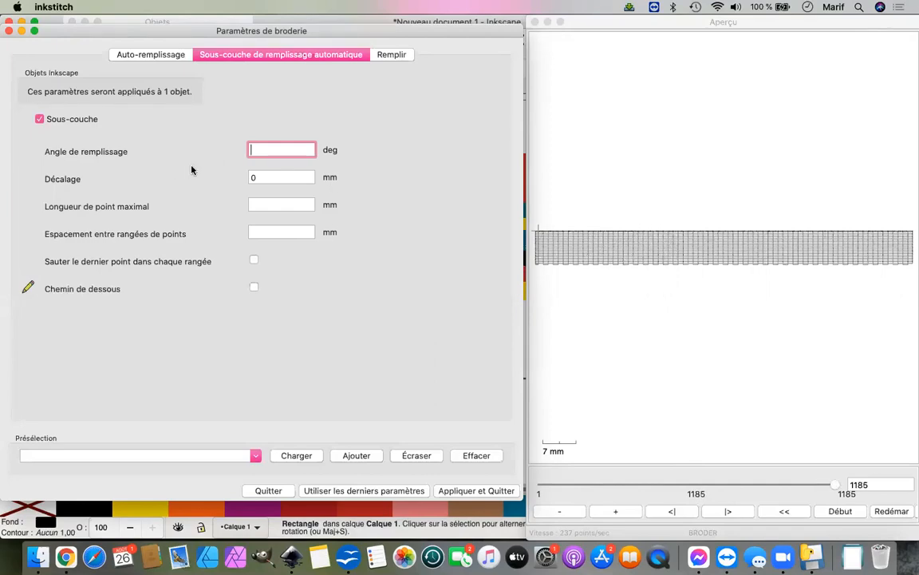
pyautogui.click(251, 175)
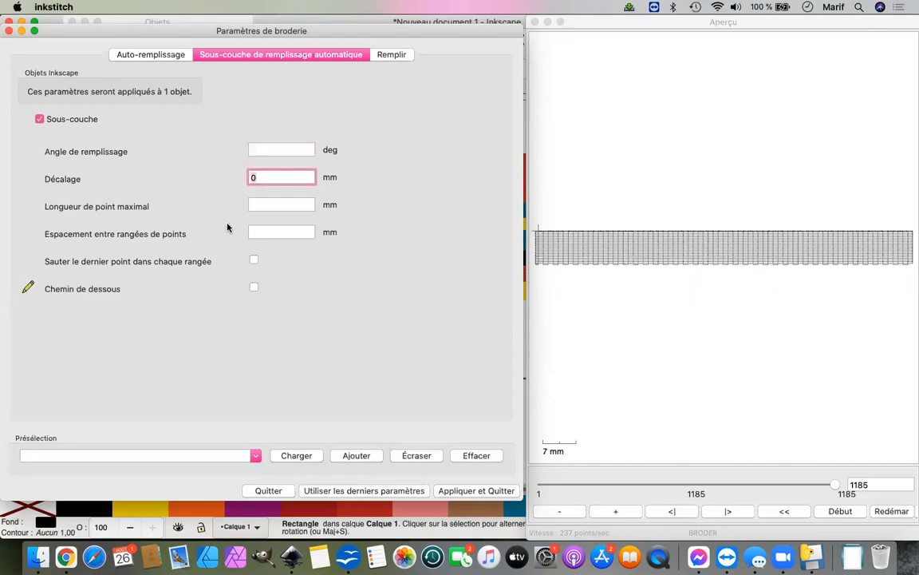
pyautogui.press('BackSpace')
pyautogui.write('.2')
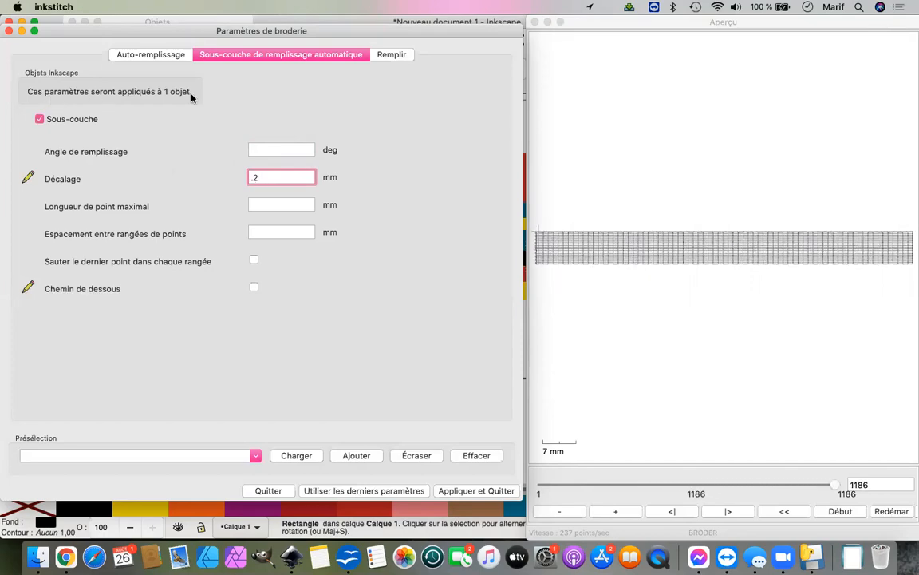
pyautogui.press('BackSpace')
pyautogui.press('BackSpace')
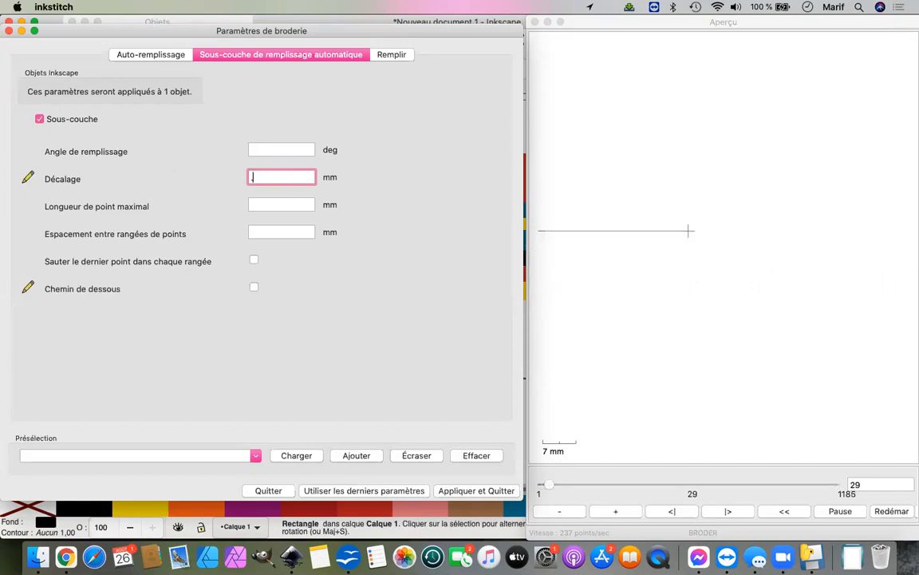
pyautogui.write('.7')
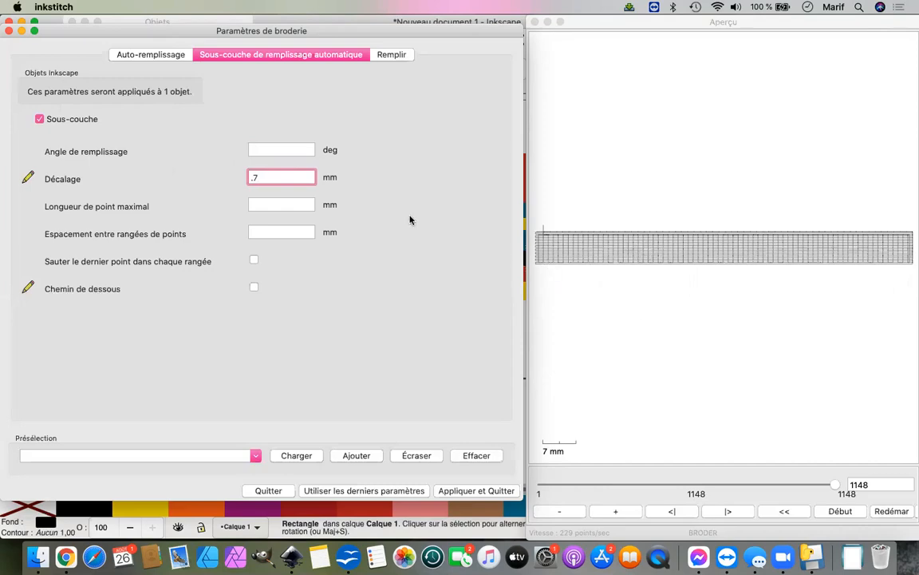
# Set the underlay's row spacing to 0.4 mm and apply the embroidery parameters to the black strip
pyautogui.click(276, 233)
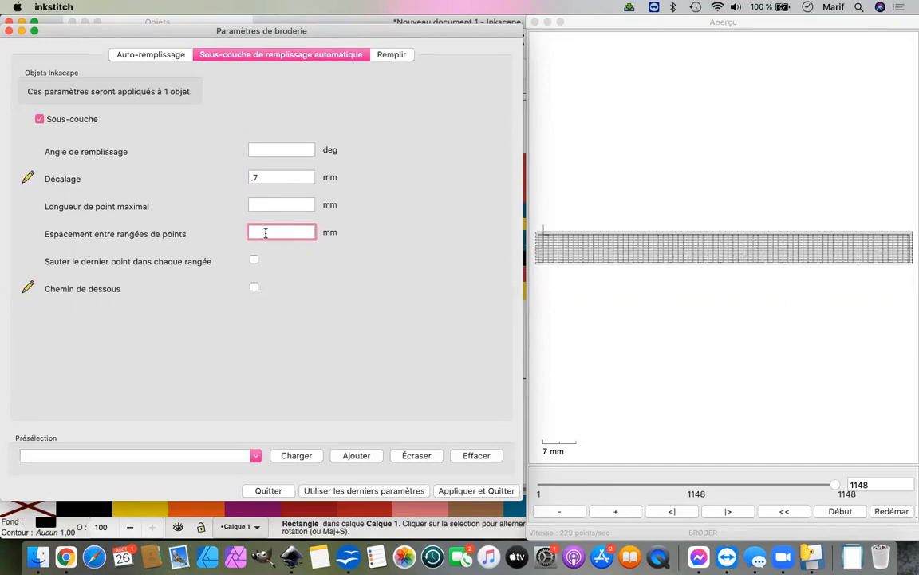
pyautogui.write('.4')
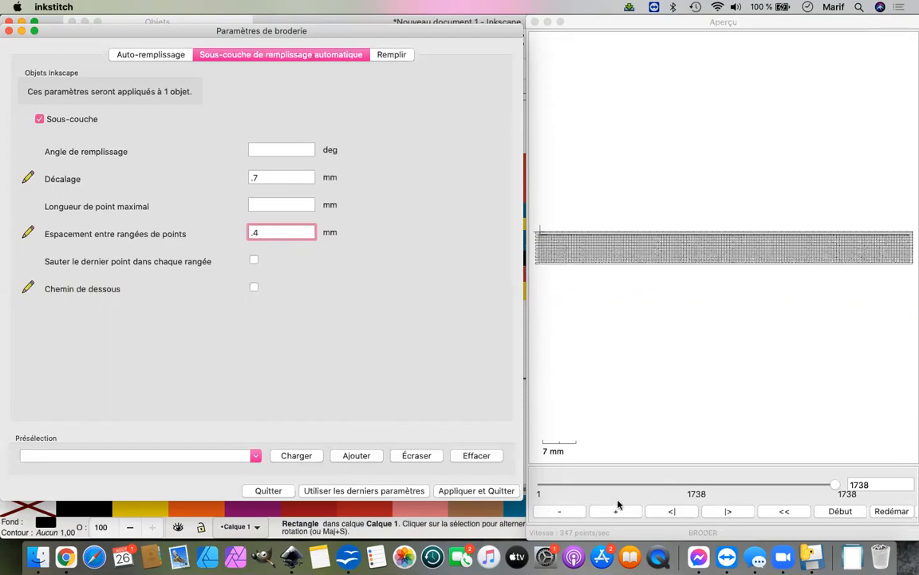
pyautogui.click(453, 491)
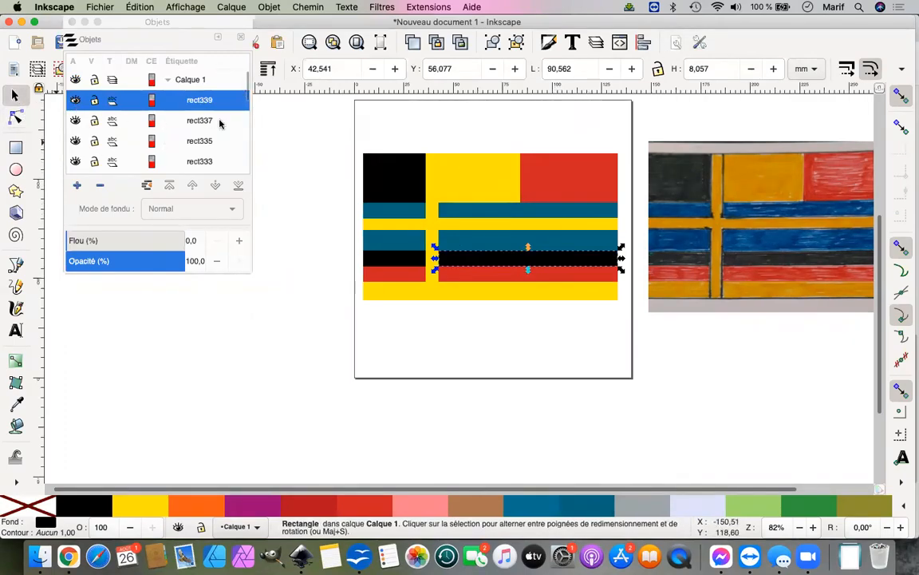
# Enlarge the Objects dialog and check the rectangles' stacking order one by one, from rect313 up to rect329
pyautogui.click(147, 264)
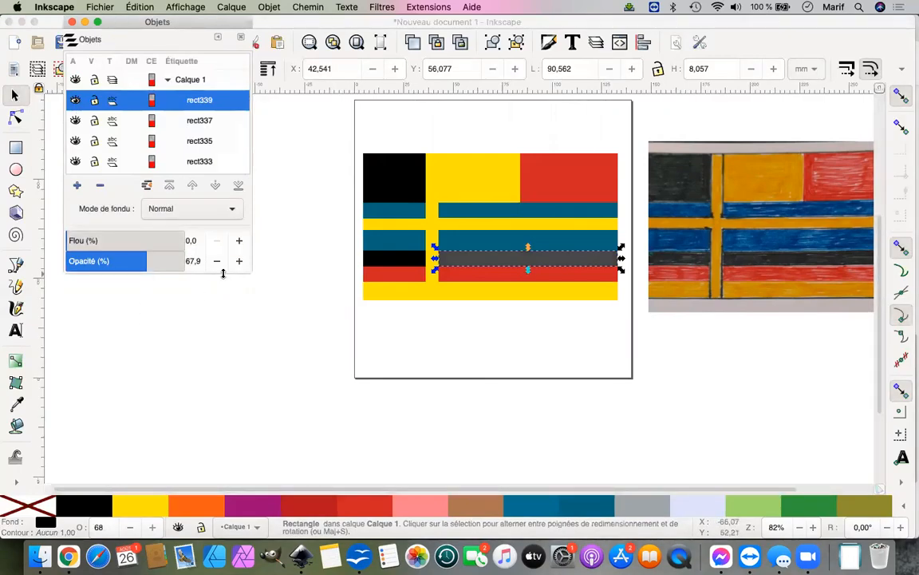
pyautogui.moveTo(224, 274); pyautogui.dragTo(190, 427)
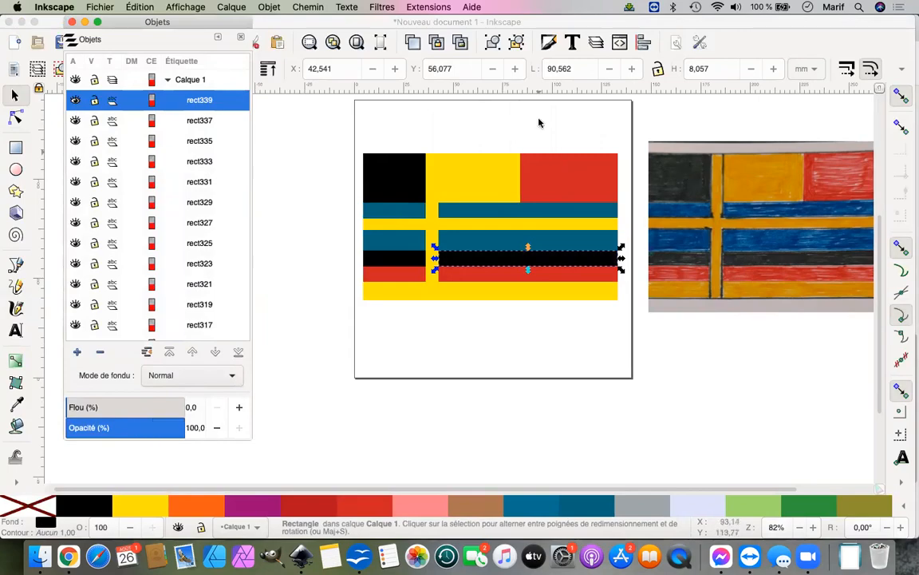
pyautogui.scroll(-3, 179, 261)
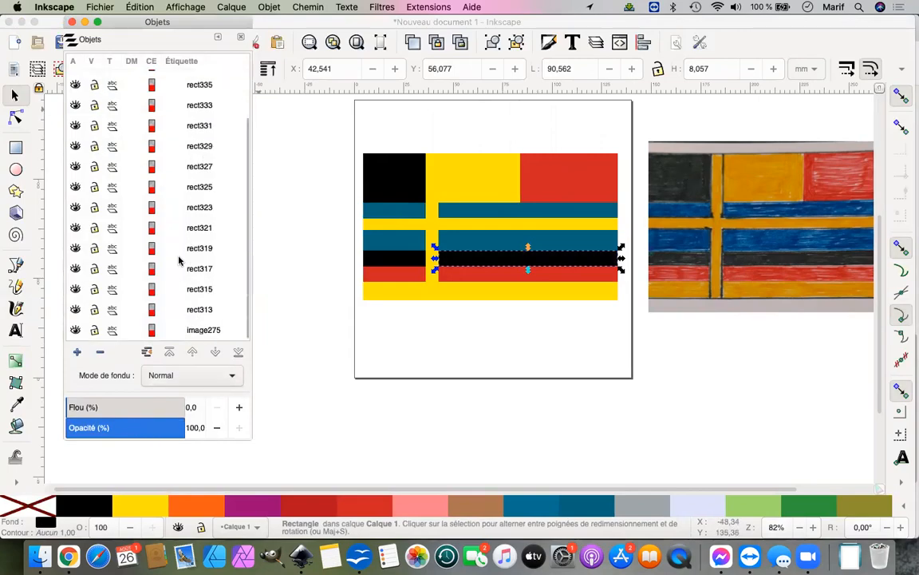
pyautogui.click(206, 311)
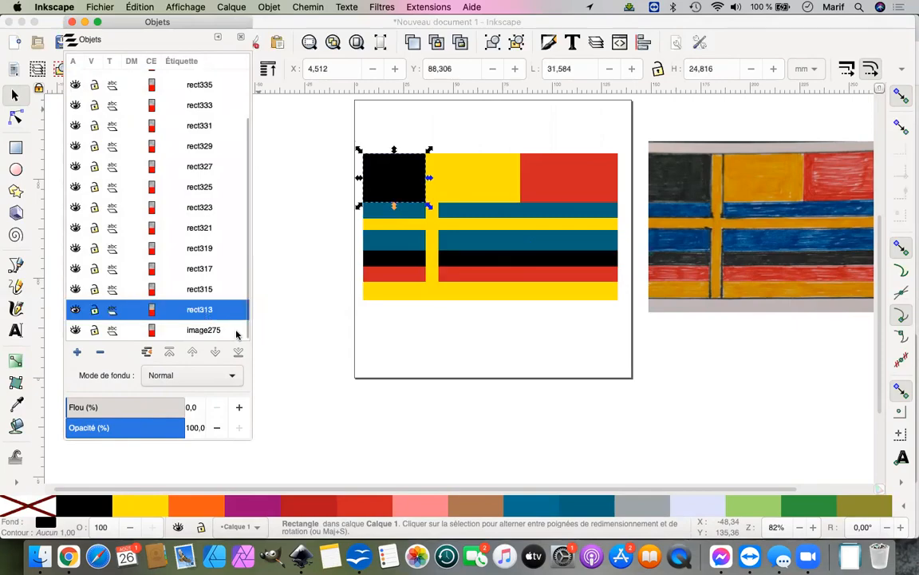
pyautogui.press('Up')
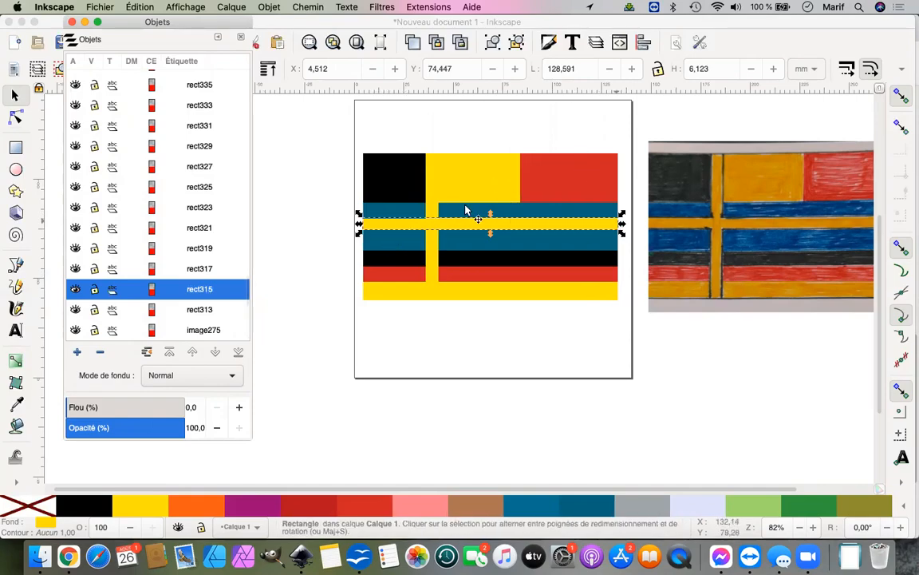
pyautogui.click(200, 271)
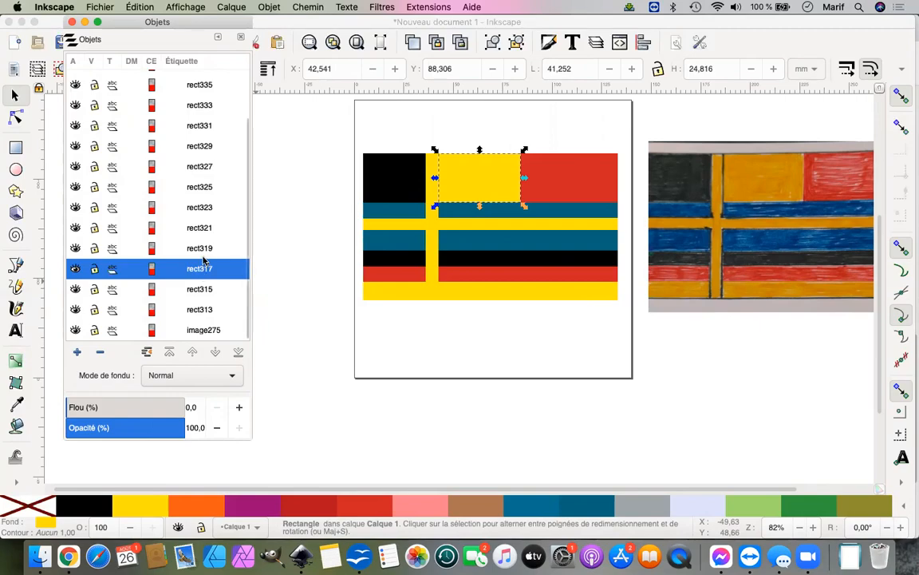
pyautogui.click(205, 252)
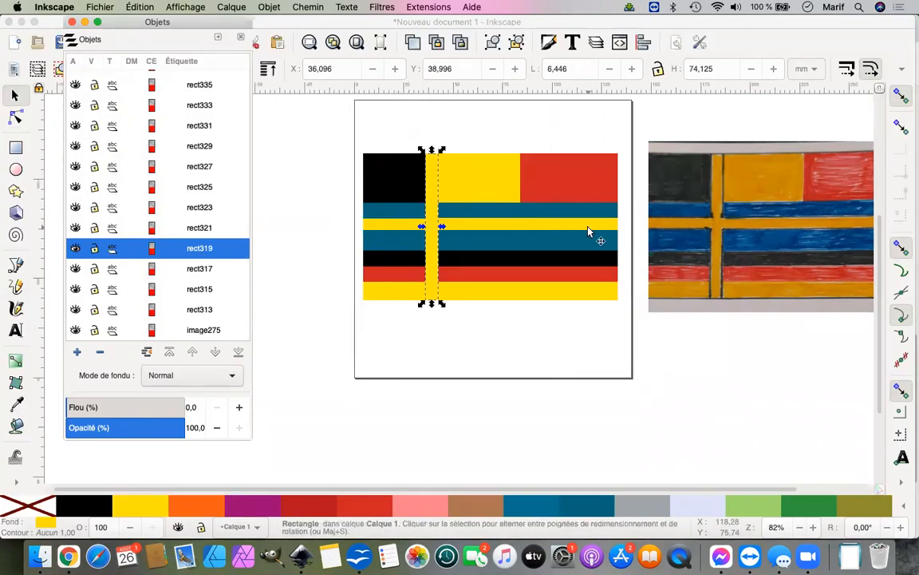
pyautogui.click(199, 228)
pyautogui.click(204, 207)
pyautogui.click(201, 189)
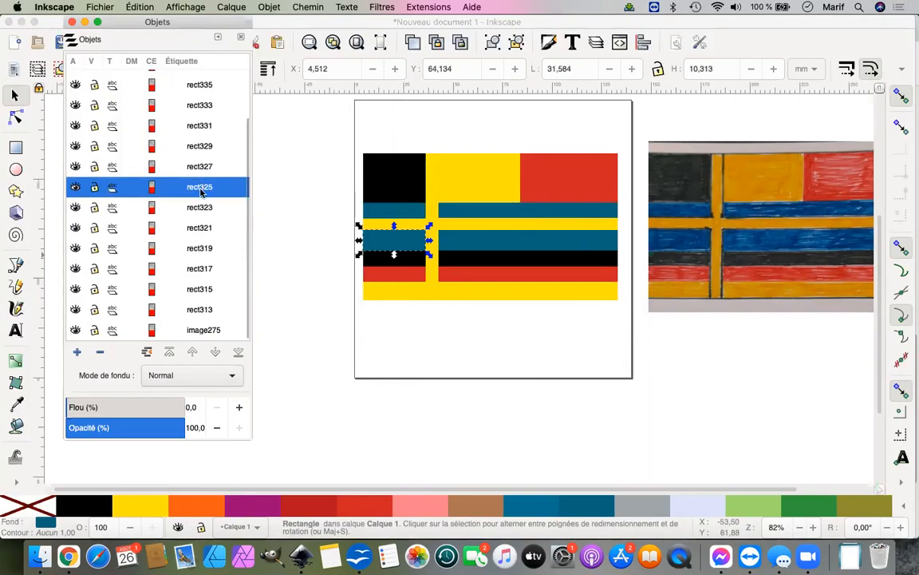
pyautogui.click(201, 166)
pyautogui.click(207, 144)
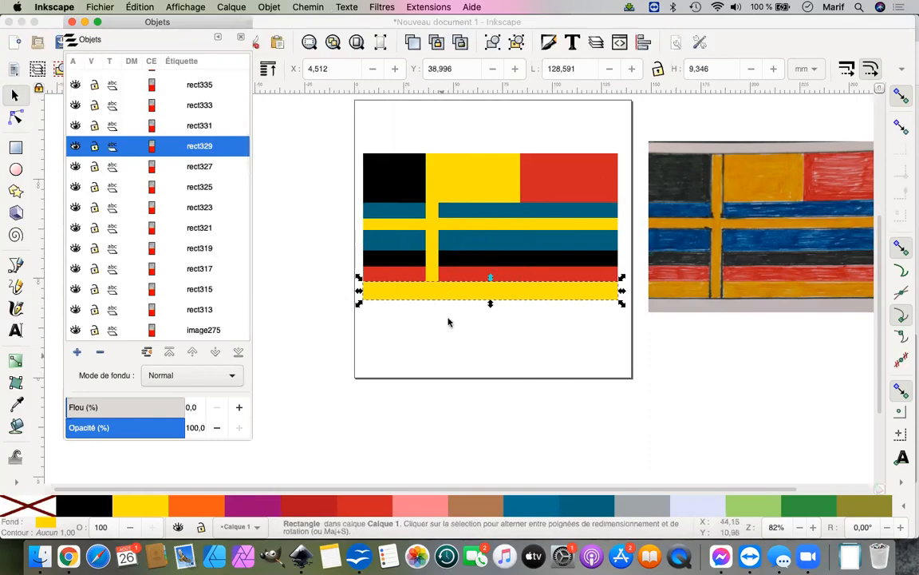
# Unite the bottom yellow band, the horizontal yellow bar and the vertical yellow bar into one path with Union
pyautogui.keyDown('shift'); pyautogui.click(453, 223); pyautogui.keyUp('shift')
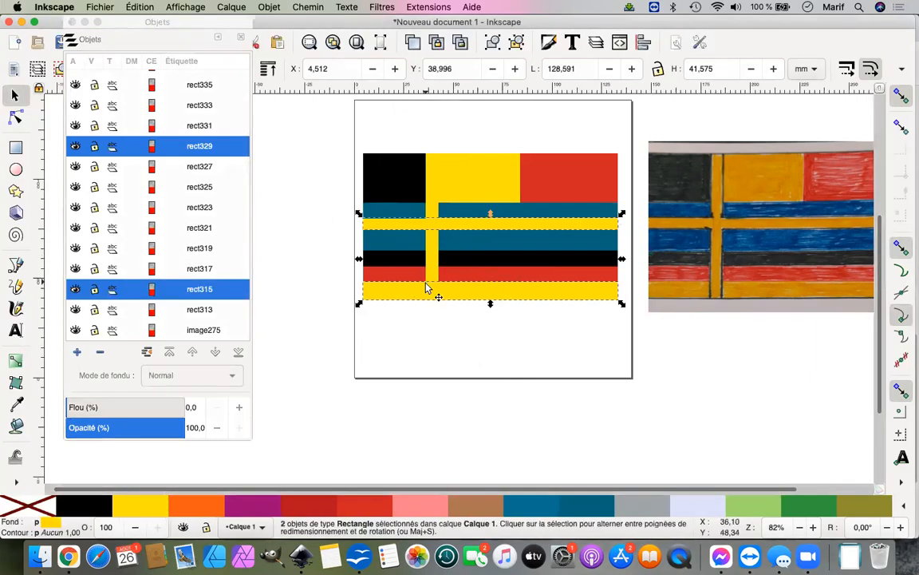
pyautogui.keyDown('shift'); pyautogui.click(436, 265); pyautogui.keyUp('shift')
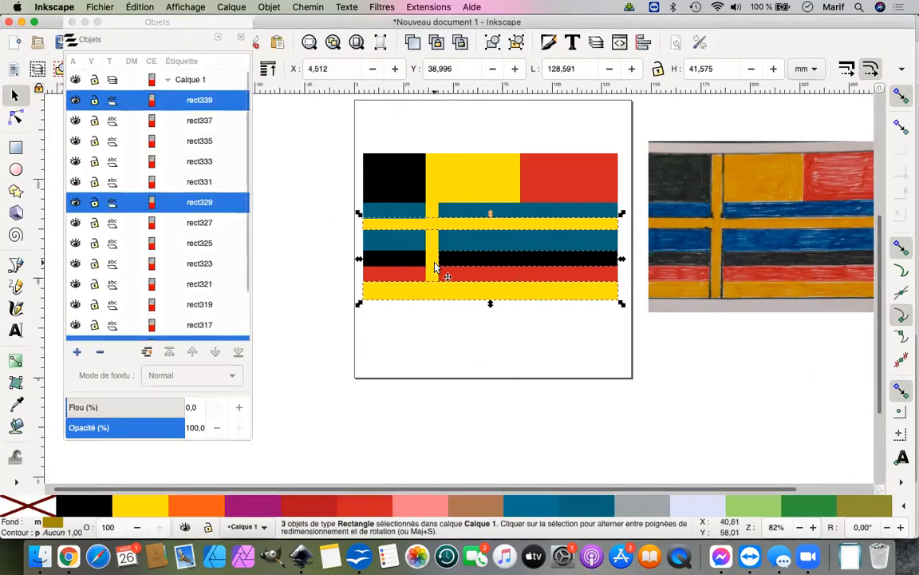
pyautogui.keyDown('shift'); pyautogui.click(433, 265); pyautogui.keyUp('shift')
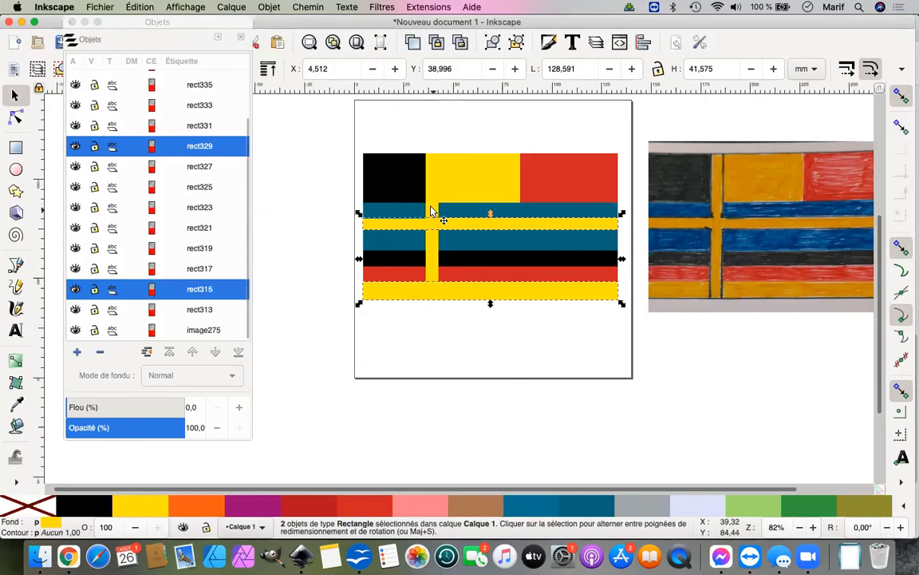
pyautogui.keyDown('shift'); pyautogui.click(432, 210); pyautogui.keyUp('shift')
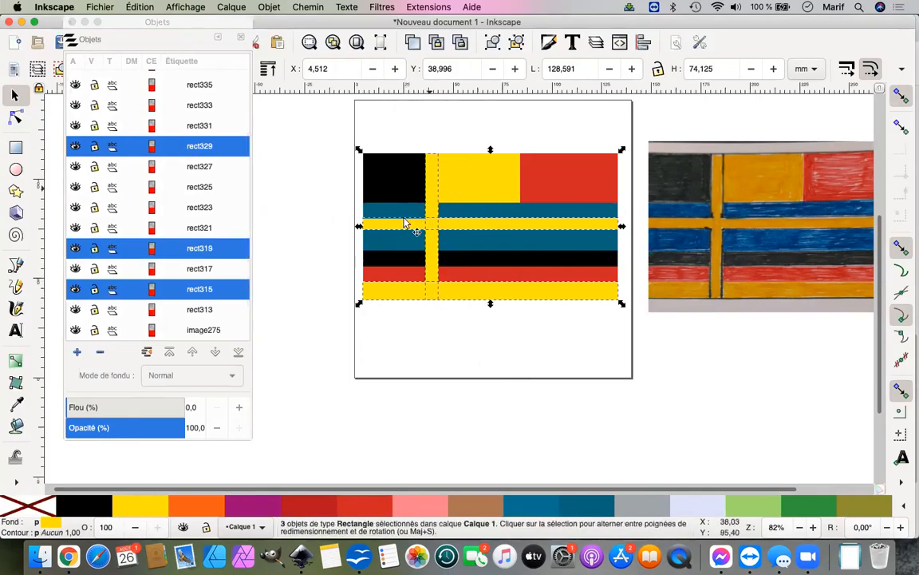
pyautogui.click(306, 7)
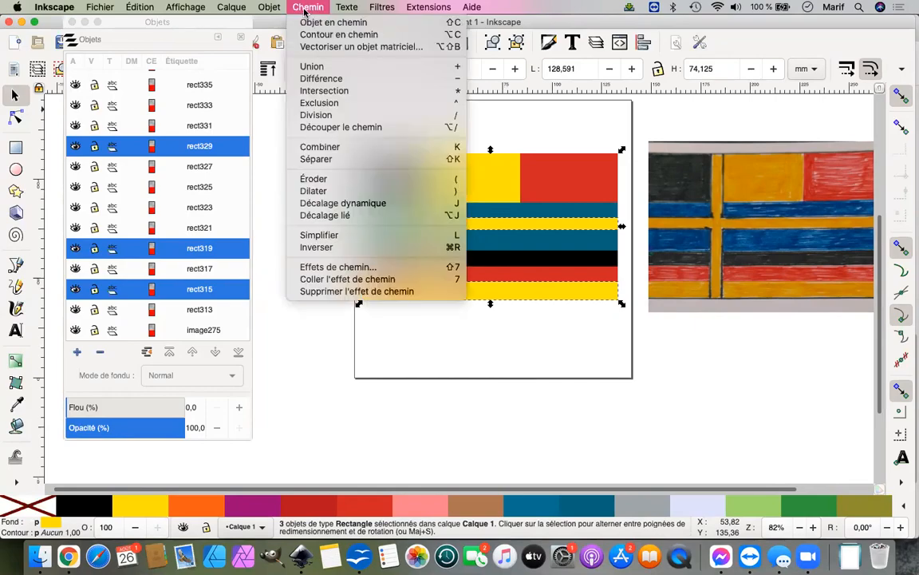
pyautogui.click(326, 69)
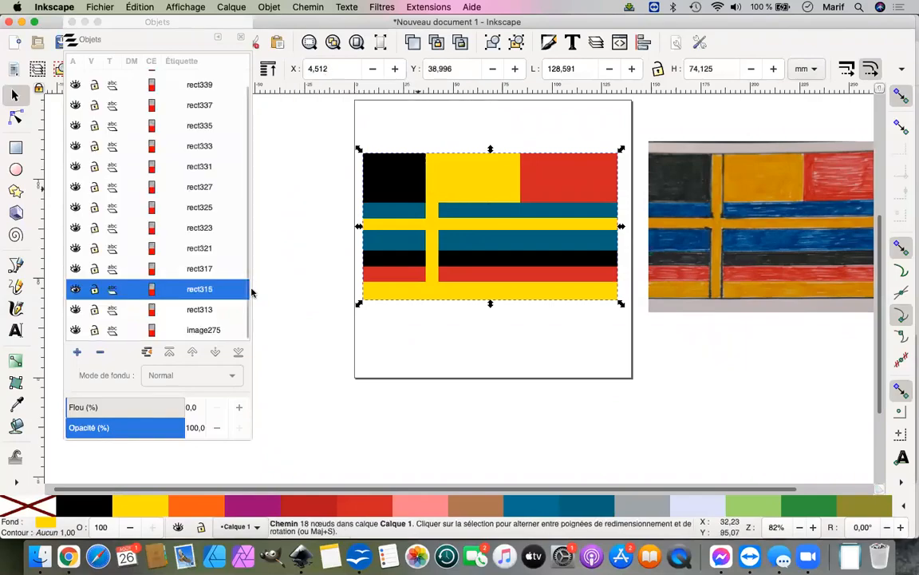
# Inspect the nodes of the united yellow shape and try moving it up, putting it back in its original place
pyautogui.click(16, 117)
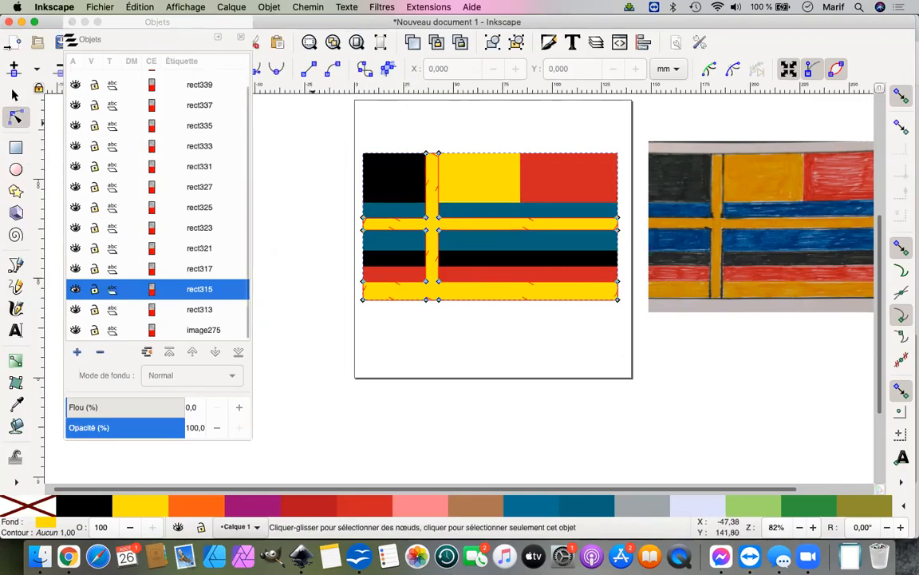
pyautogui.click(13, 96)
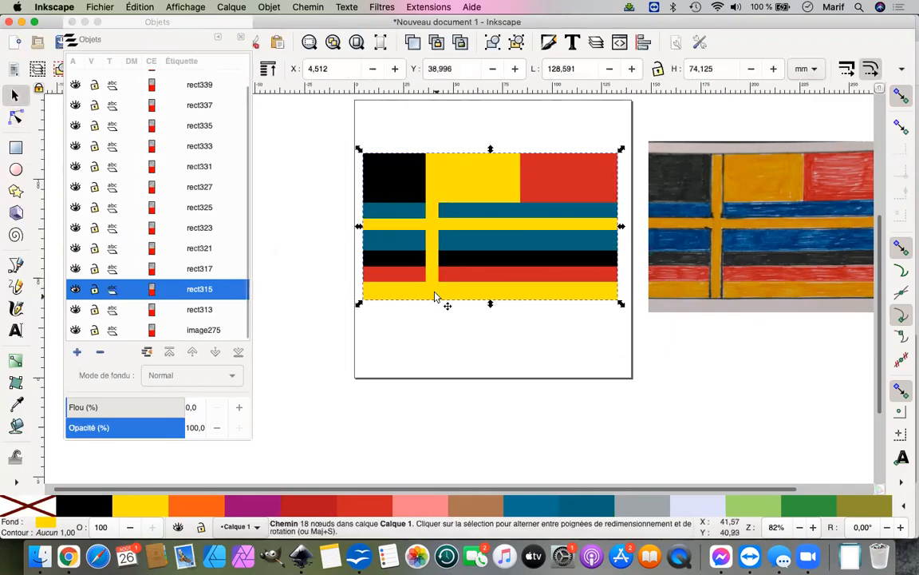
pyautogui.moveTo(433, 297)
pyautogui.mouseDown()
pyautogui.moveTo(421, 427)
pyautogui.moveTo(434, 454)
pyautogui.moveTo(447, 403)
pyautogui.moveTo(390, 333)
pyautogui.moveTo(290, 329)
pyautogui.moveTo(296, 389)
pyautogui.moveTo(338, 435)
pyautogui.moveTo(345, 390)
pyautogui.moveTo(433, 273)
pyautogui.moveTo(435, 281)
pyautogui.moveTo(430, 287)
pyautogui.moveTo(429, 228)
pyautogui.moveTo(429, 284)
pyautogui.mouseUp()
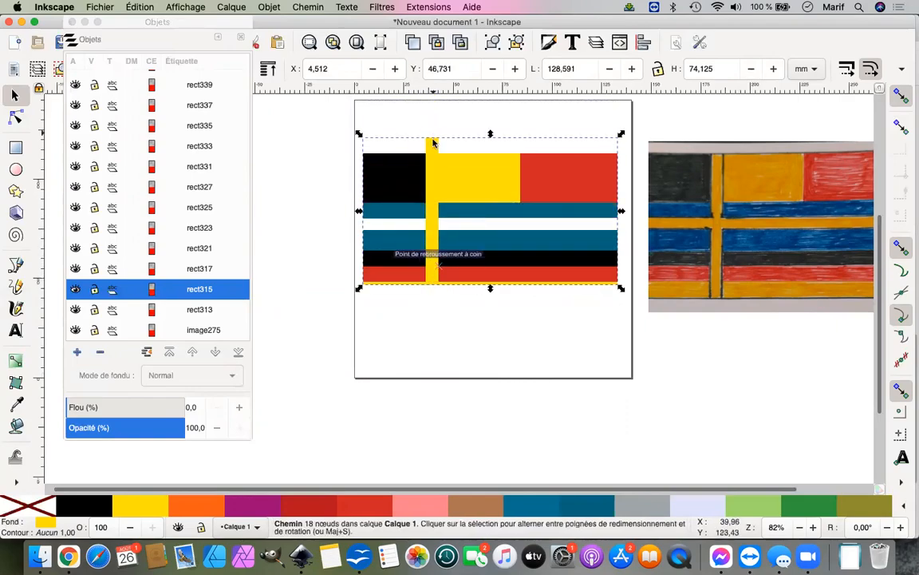
pyautogui.moveTo(431, 143); pyautogui.dragTo(432, 164)
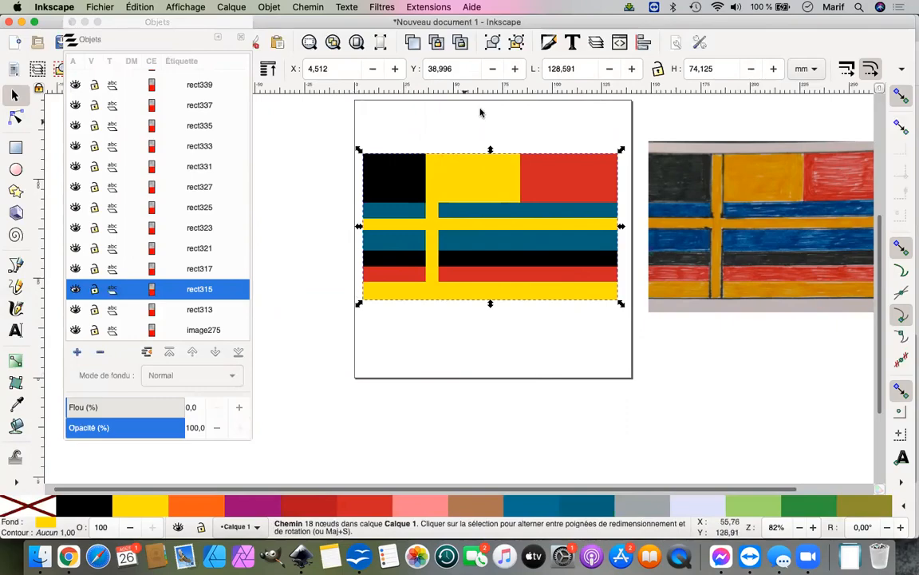
# Delete the imported flag picture beside the page
pyautogui.click(483, 181)
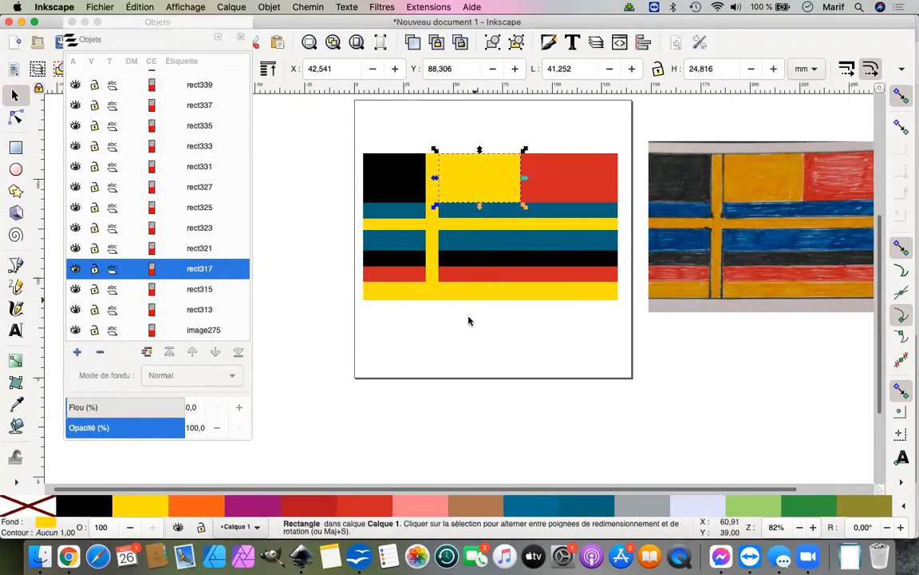
pyautogui.click(762, 386)
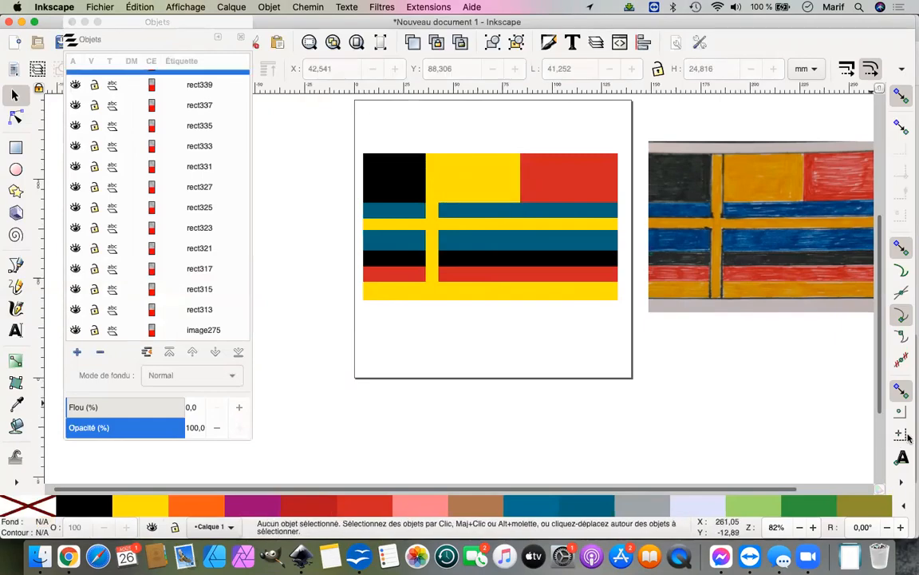
pyautogui.click(727, 197)
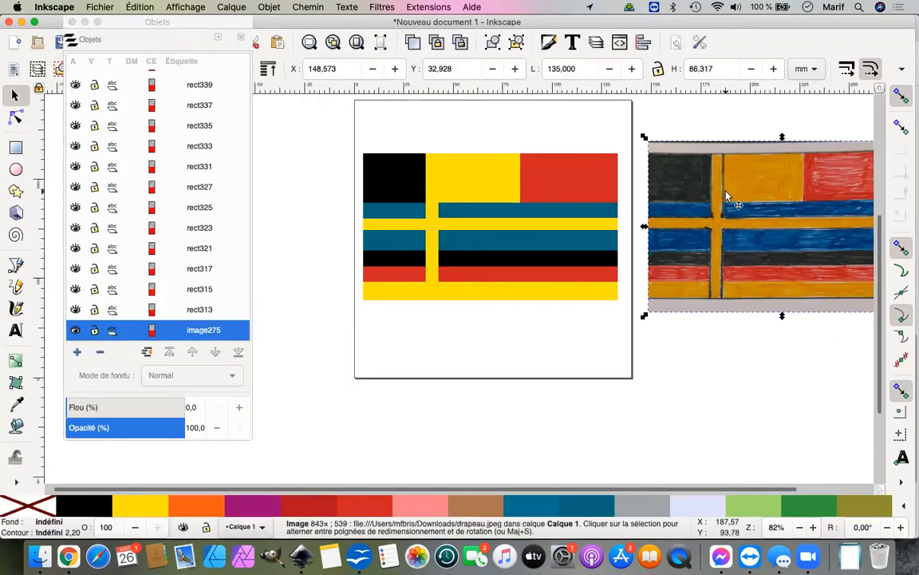
pyautogui.press('Delete')
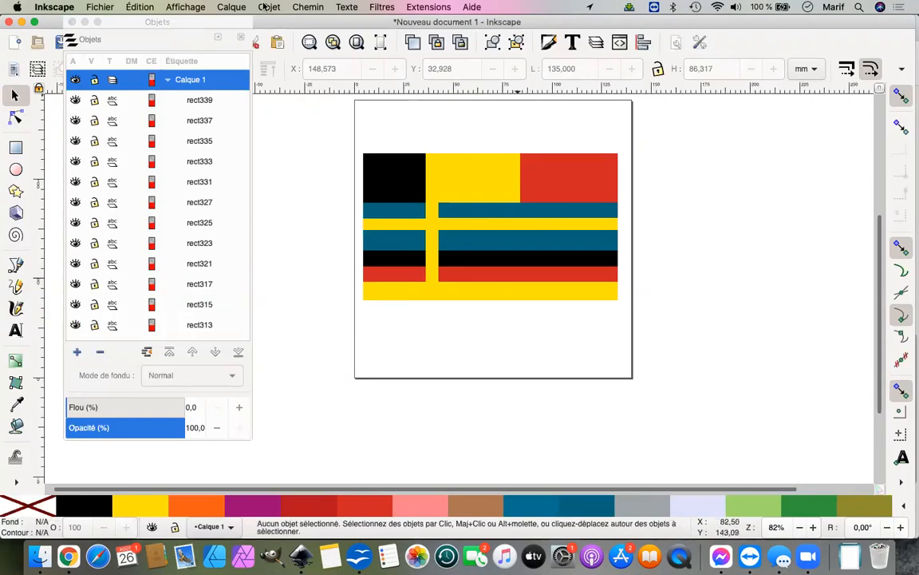